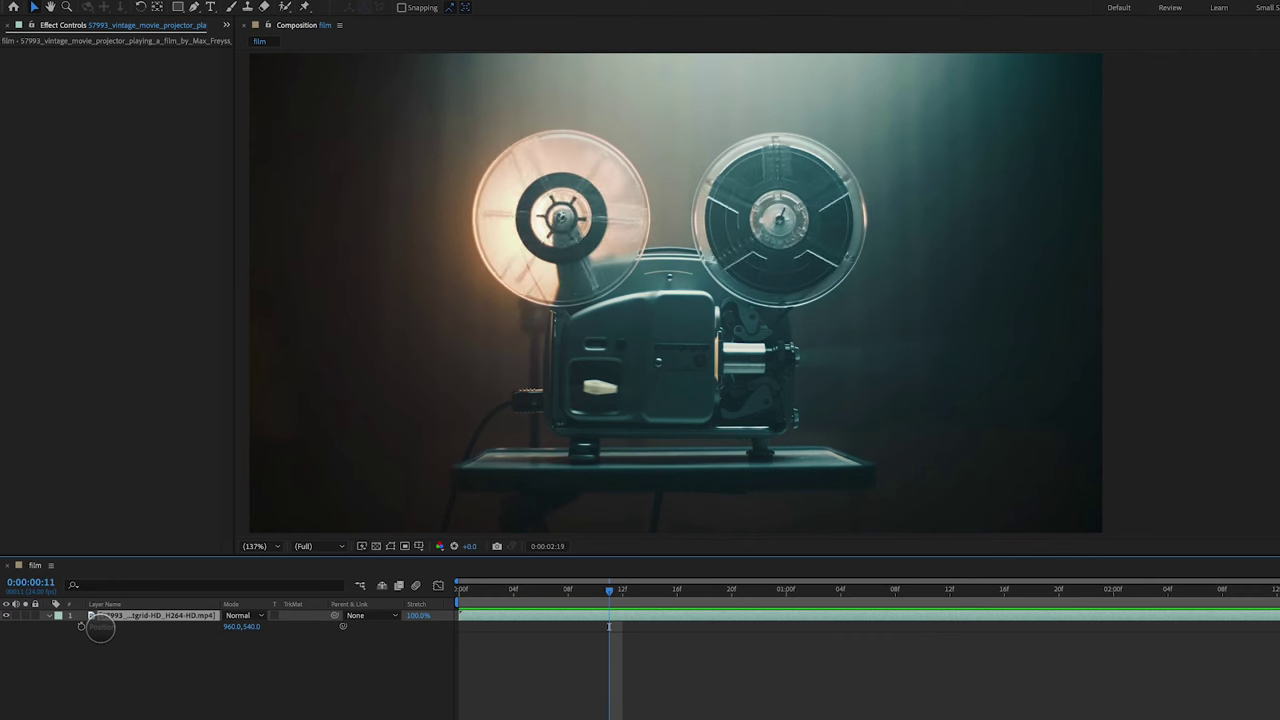
# Separate the film layer's Position into individual X and Y Position properties
pyautogui.rightClick(100, 626)
pyautogui.click(106, 666)
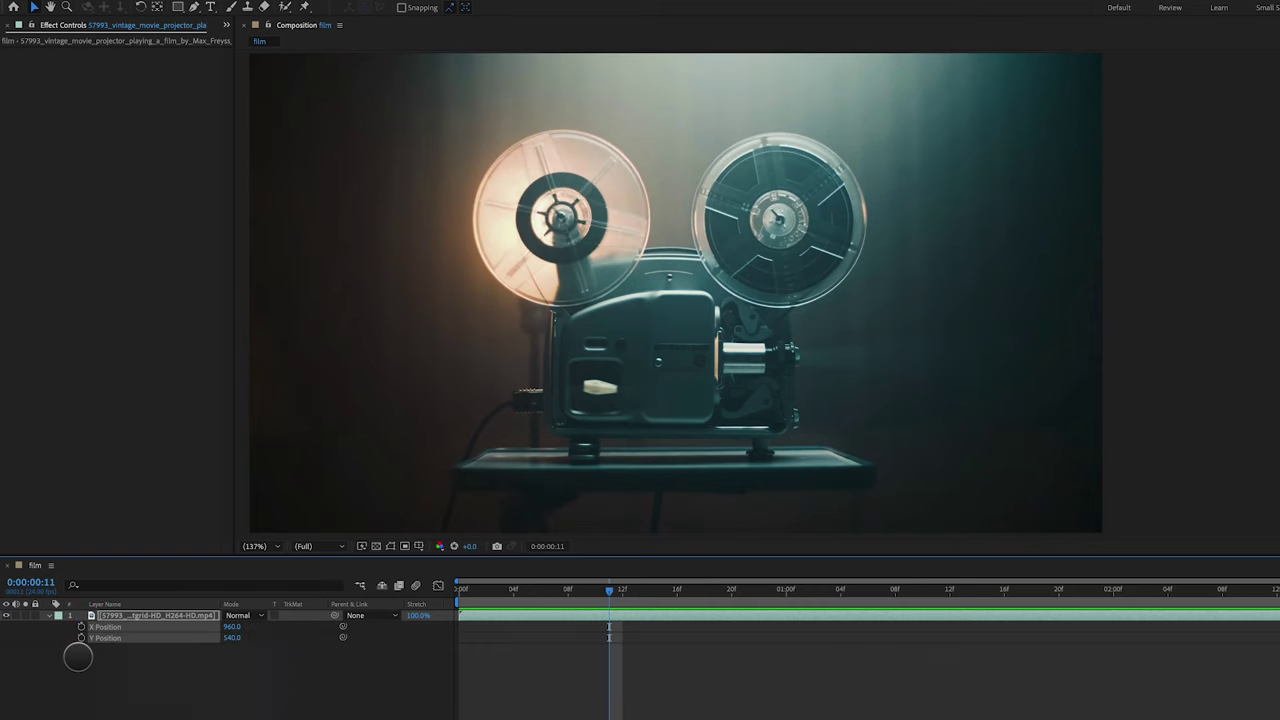
pyautogui.click(61, 645)
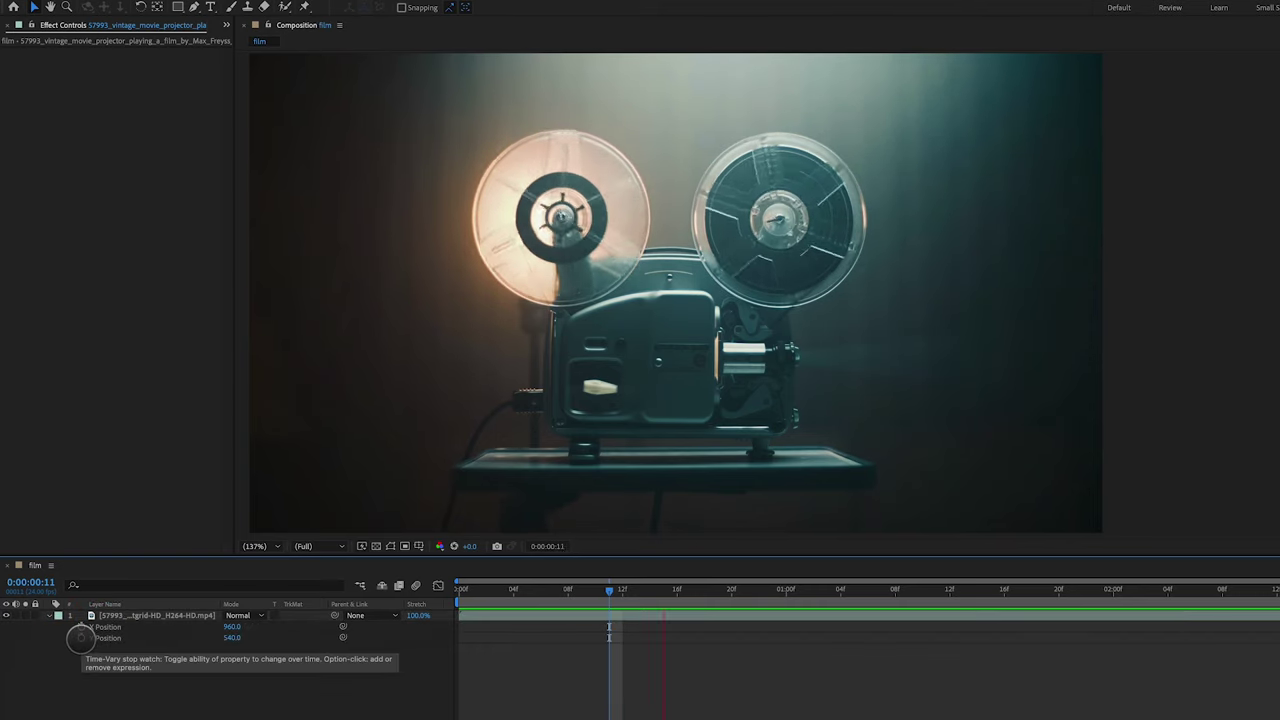
# Drive Y Position with a wiggle(24,6) expression and preview the vertical jitter
pyautogui.keyDown('alt'); pyautogui.click(80, 638); pyautogui.keyUp('alt')
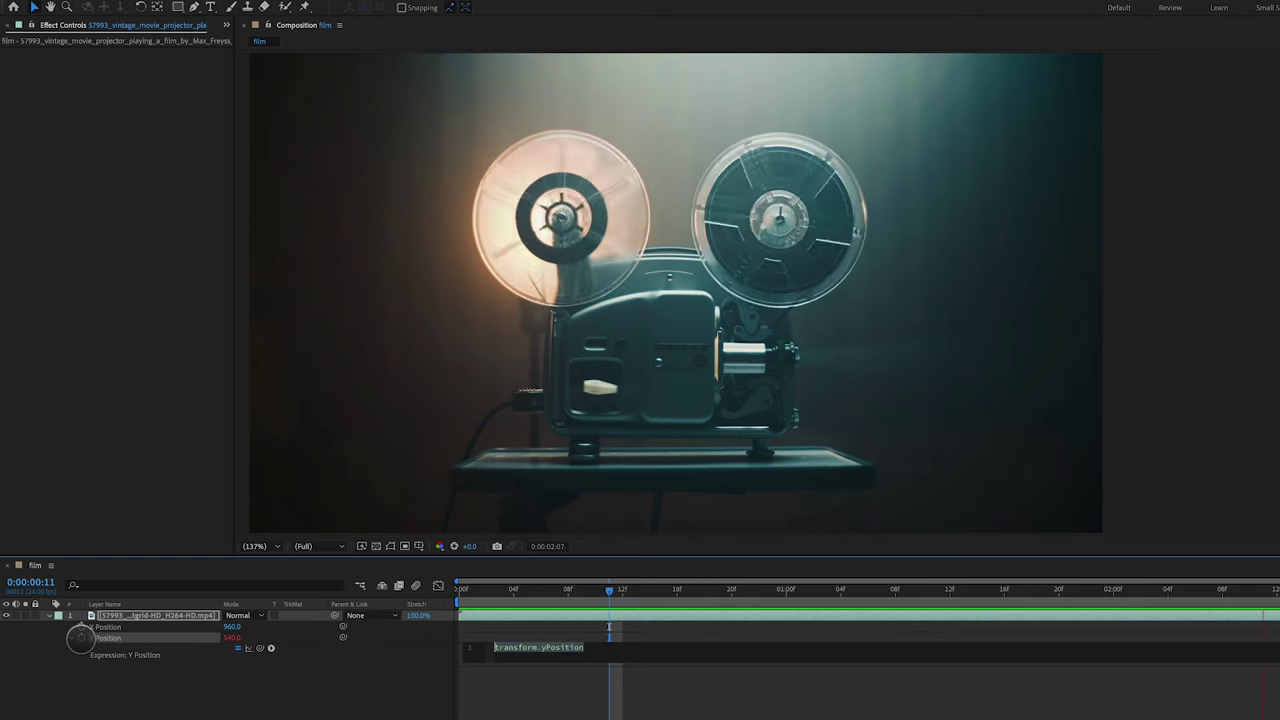
pyautogui.write('wigg')
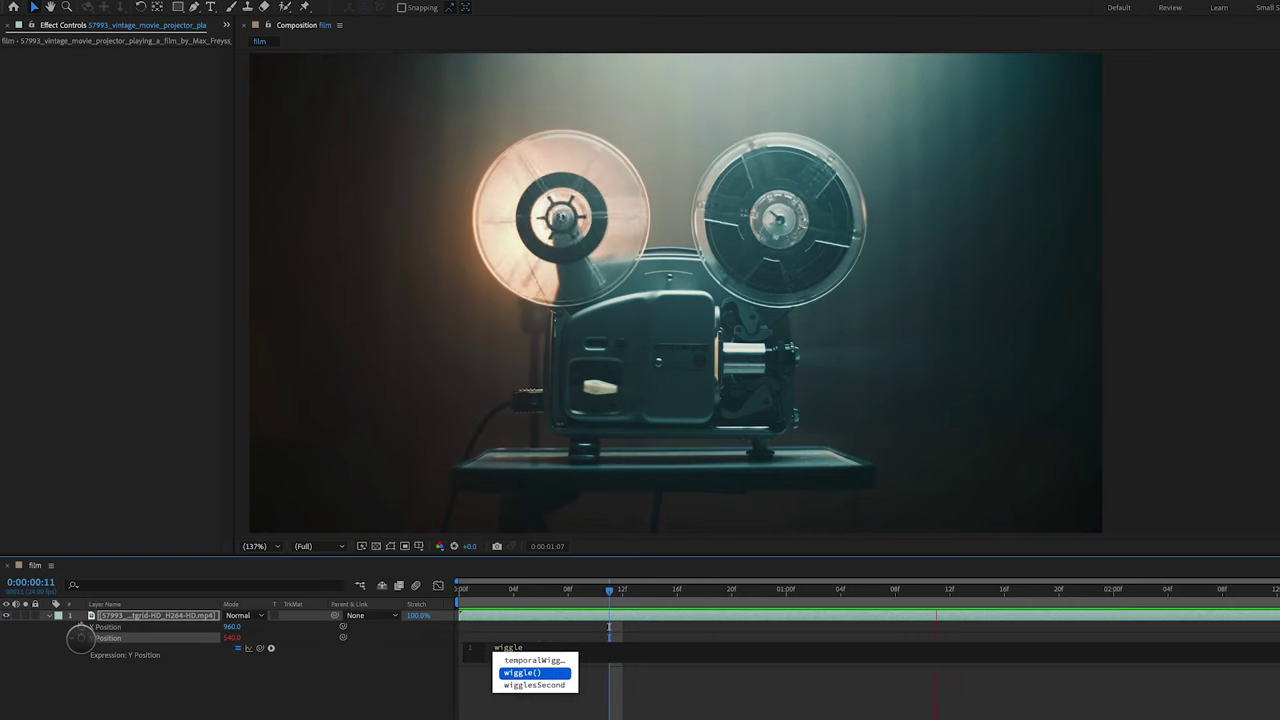
pyautogui.write('le')
pyautogui.press('Return')
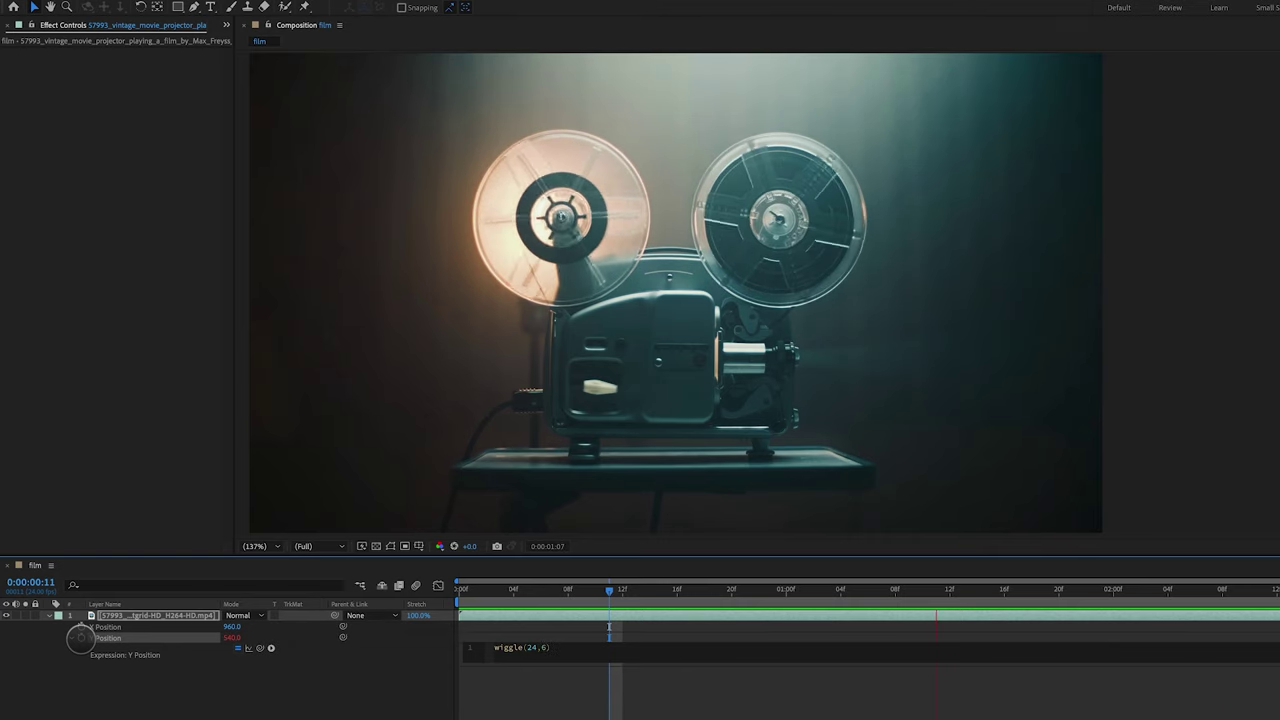
pyautogui.write('24,6')
pyautogui.press('KP_Enter')
pyautogui.press('space')
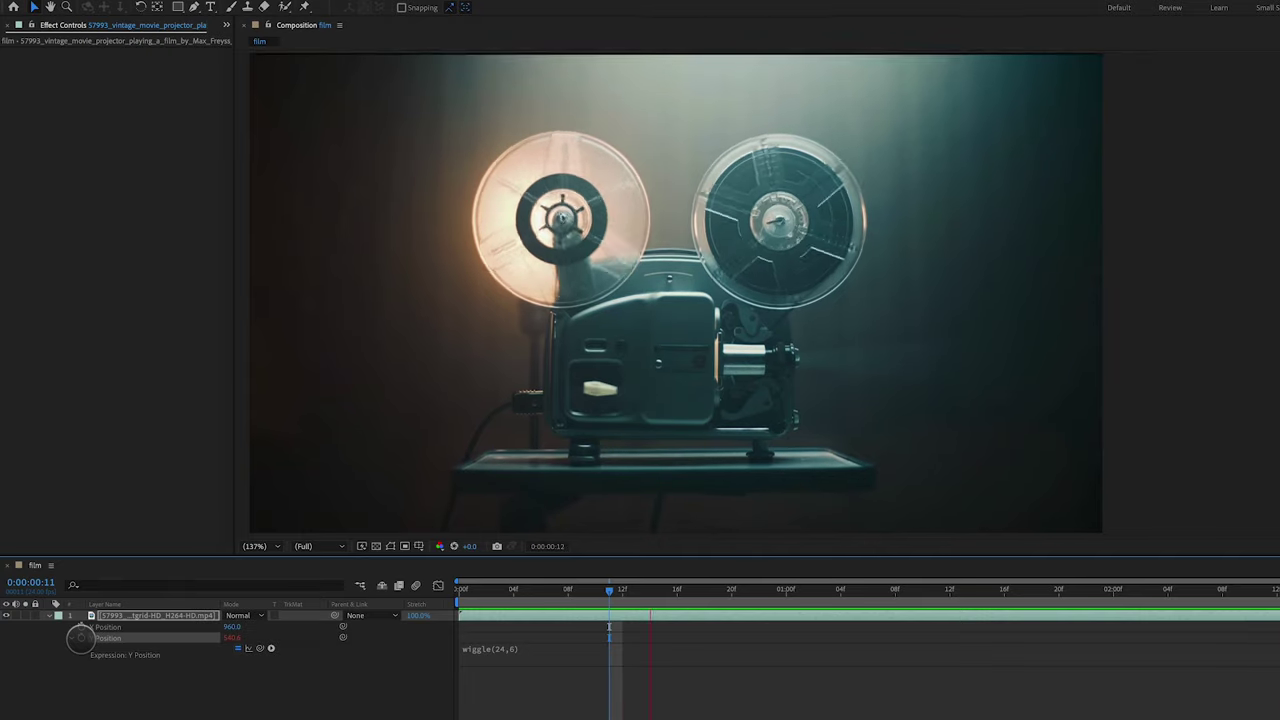
# Create a new adjustment layer and rename it FX
pyautogui.click(222, 1)
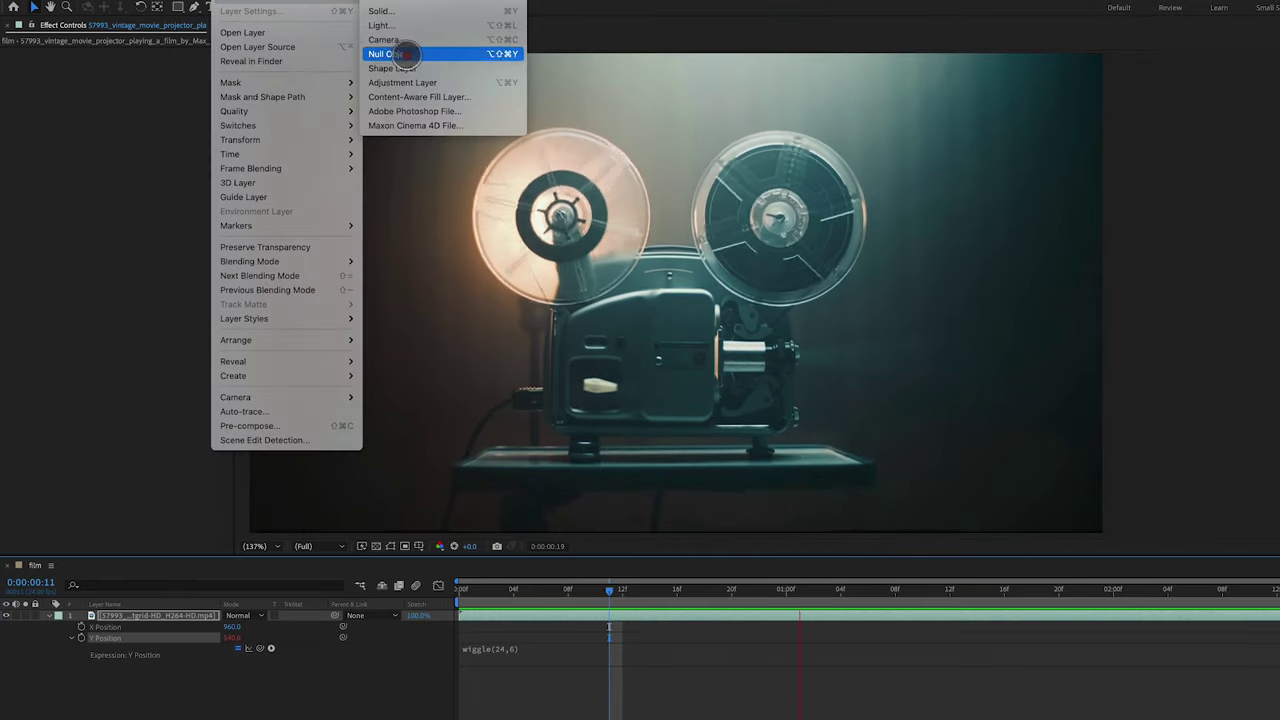
pyautogui.click(406, 82)
pyautogui.press('Return')
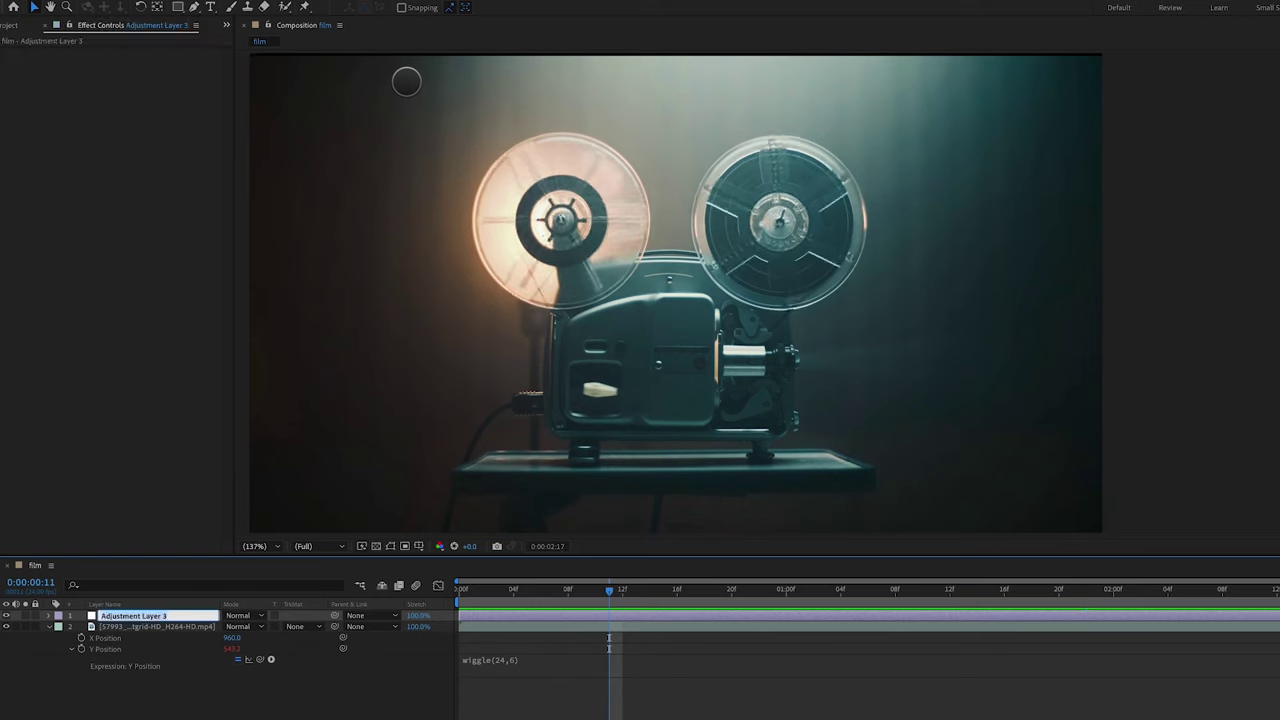
pyautogui.write('FX')
pyautogui.press('Return')
pyautogui.press('Home')
# Apply Curves to FX, raising the shadow end and pulling the highlight end down
pyautogui.click(258, 1)
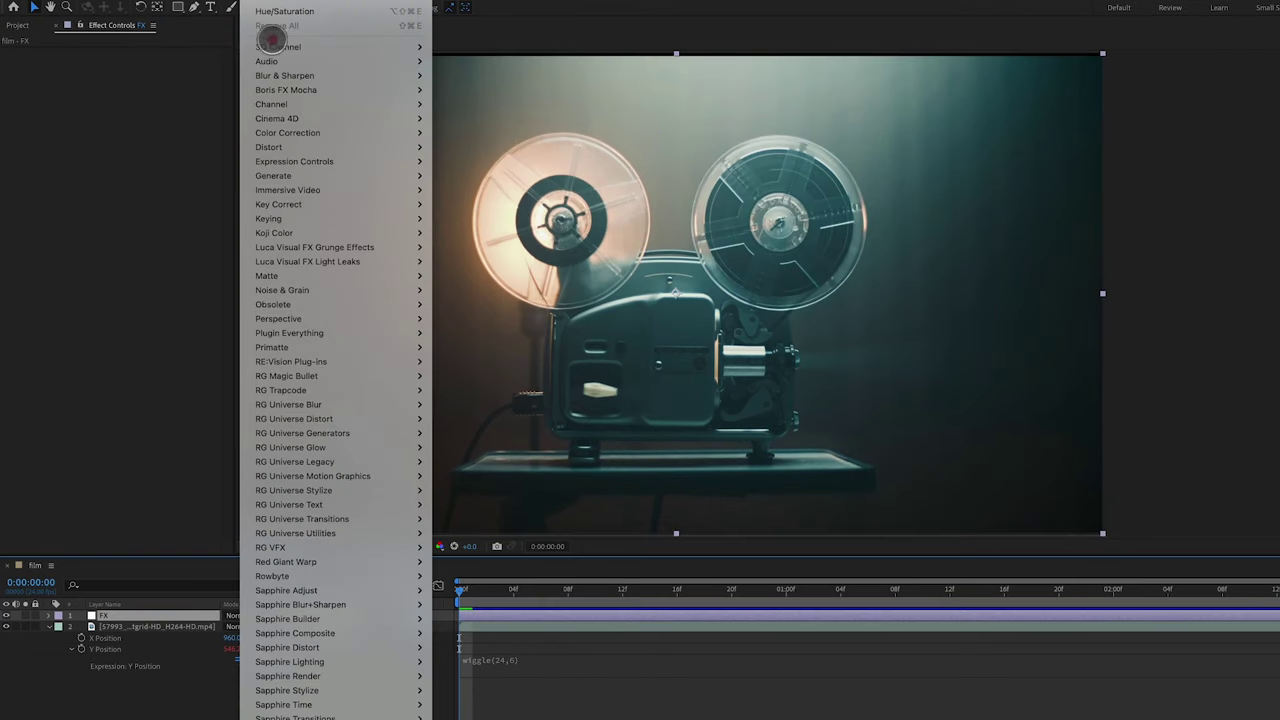
pyautogui.moveTo(290, 132)
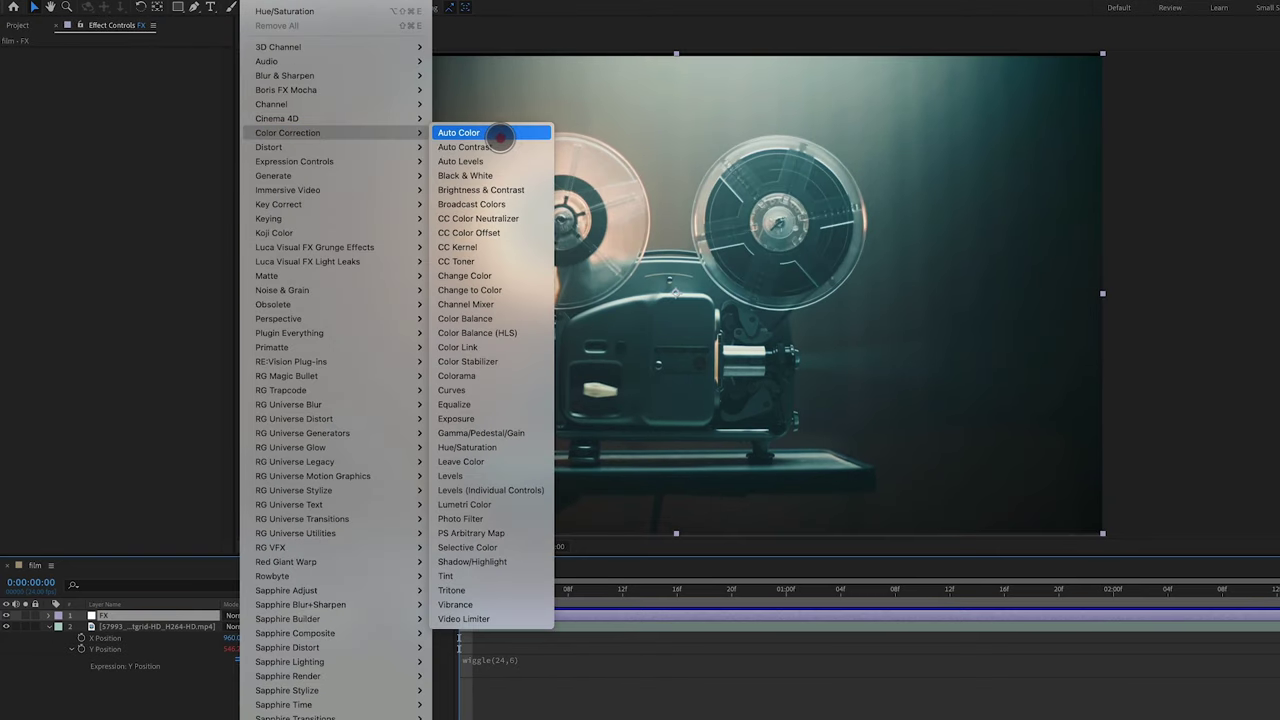
pyautogui.click(500, 389)
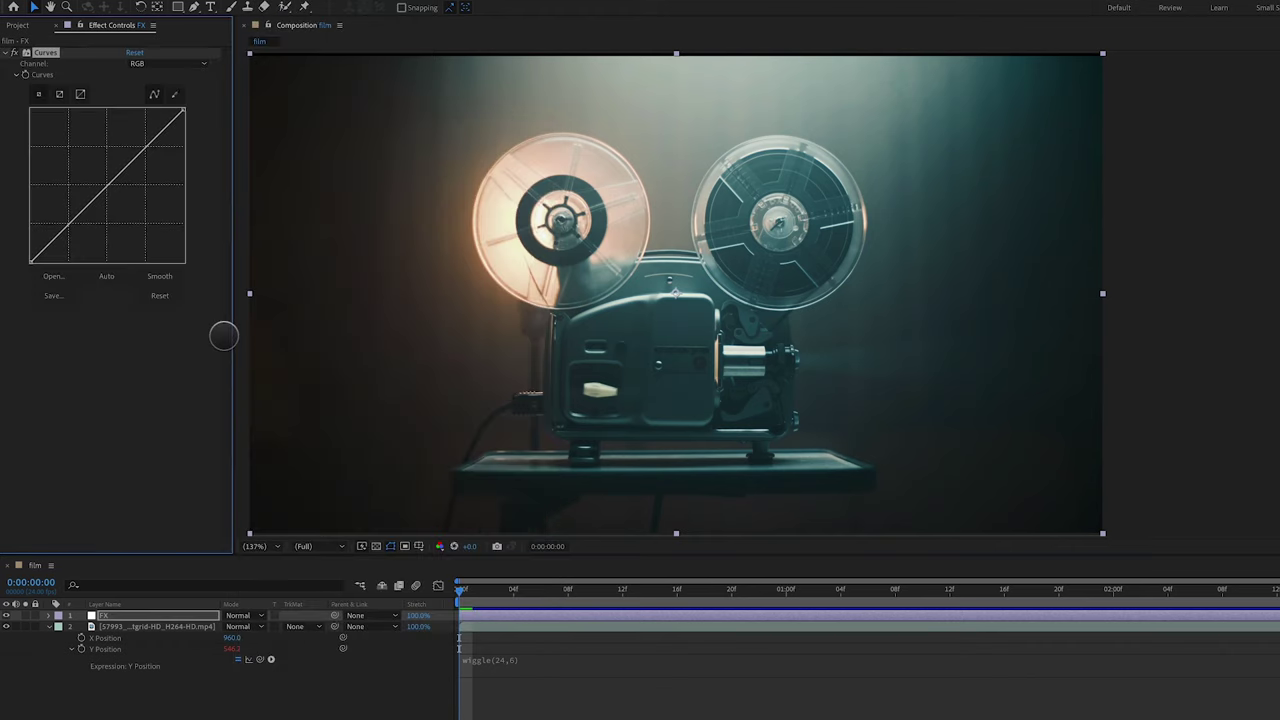
pyautogui.click(70, 221)
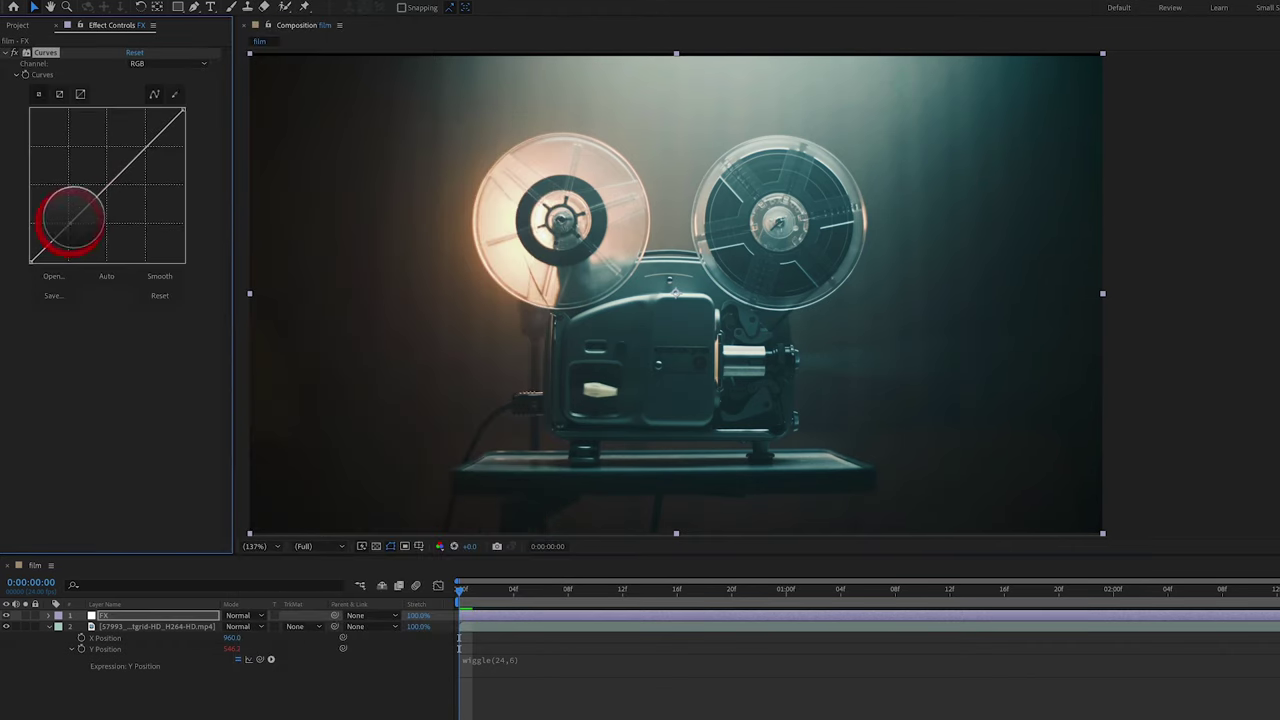
pyautogui.click(107, 184)
pyautogui.click(145, 147)
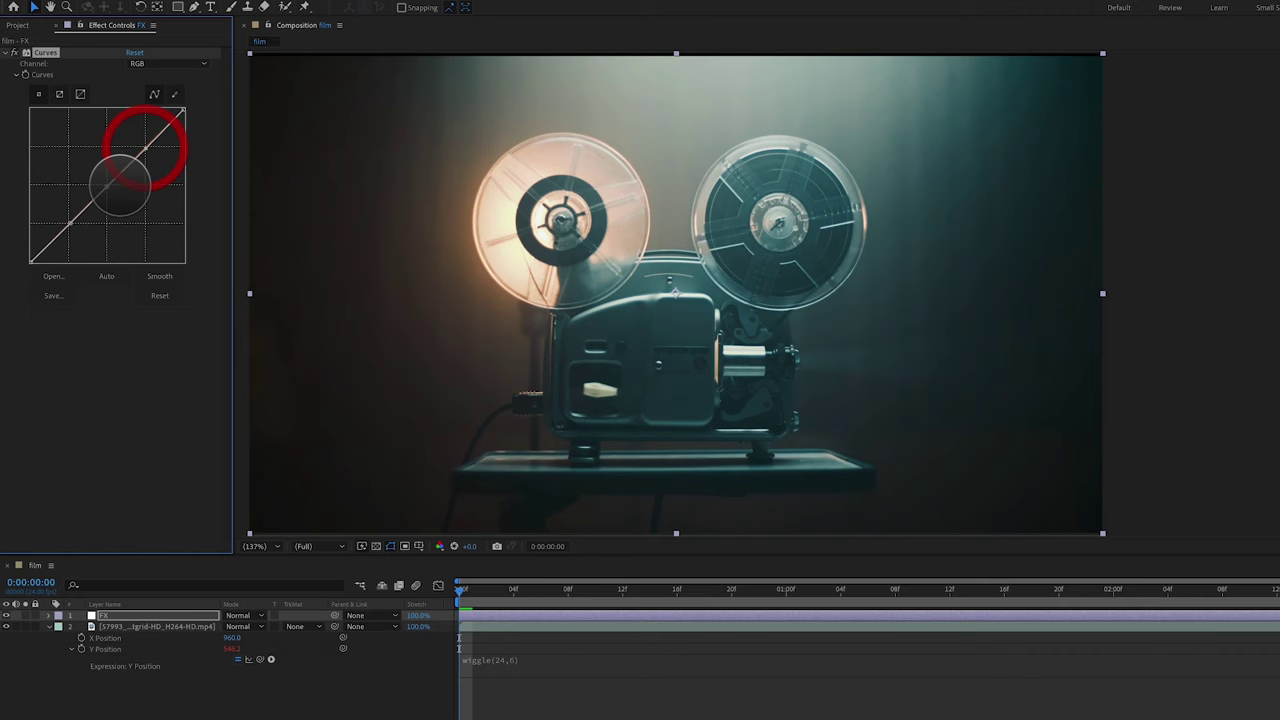
pyautogui.moveTo(24, 254); pyautogui.dragTo(34, 235)
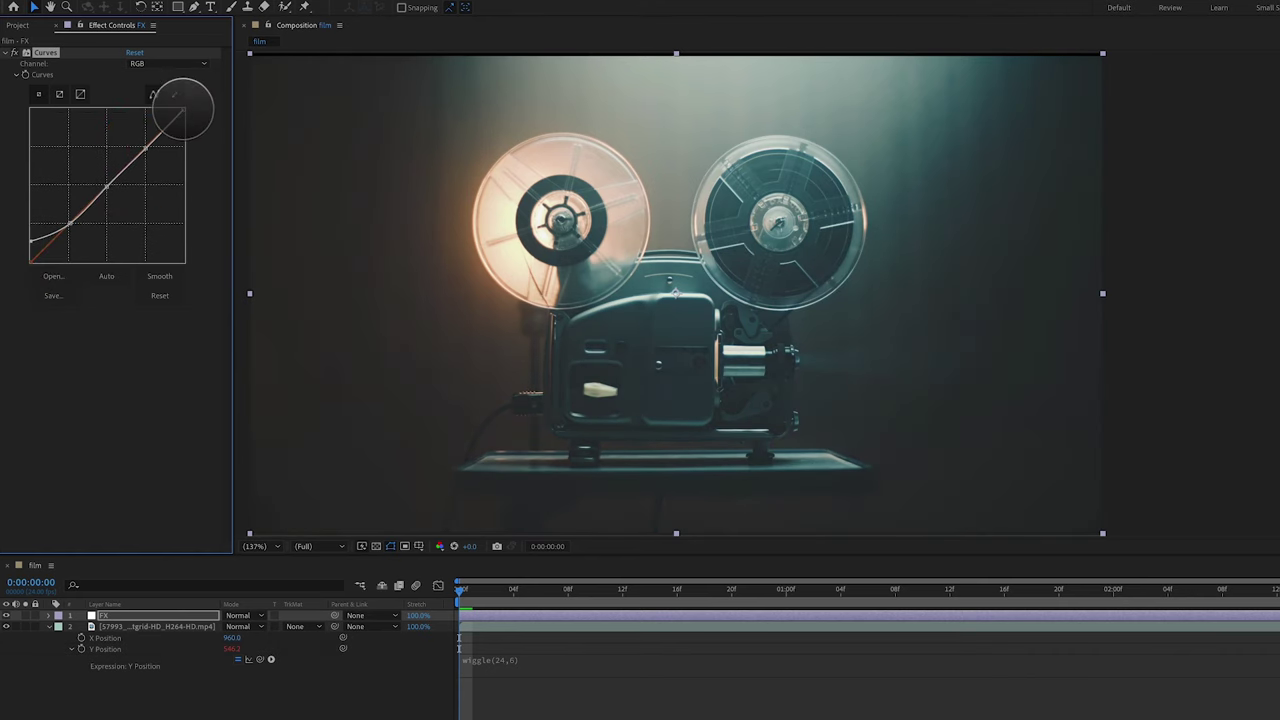
pyautogui.moveTo(183, 110); pyautogui.dragTo(182, 152)
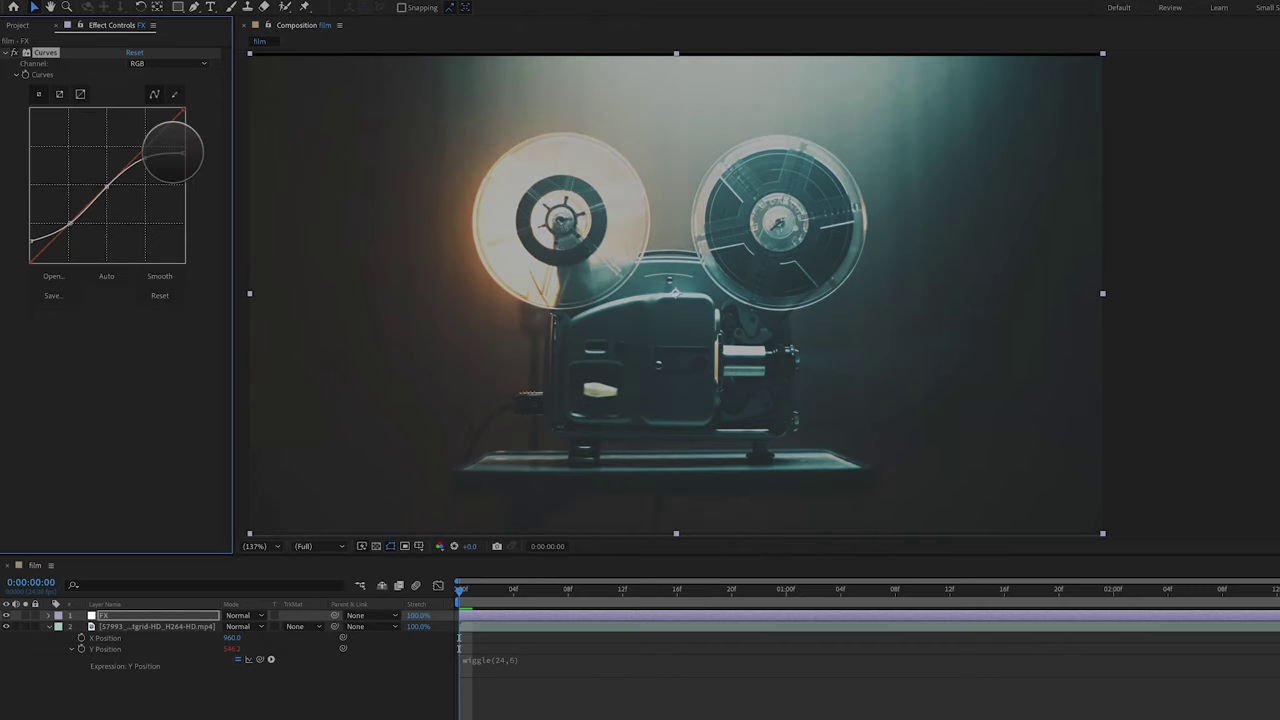
pyautogui.click(29, 238)
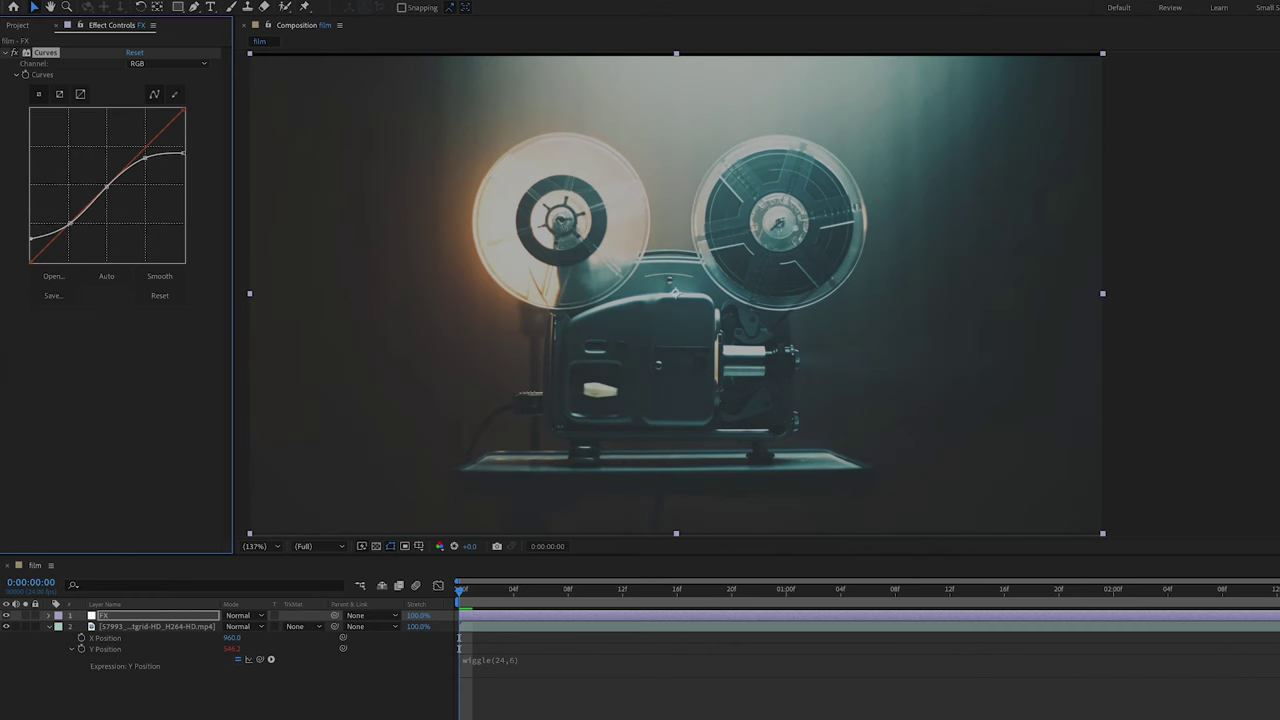
# Apply Hue/Saturation to the FX layer with Master Saturation at -25
pyautogui.click(265, 0)
pyautogui.click(290, 133)
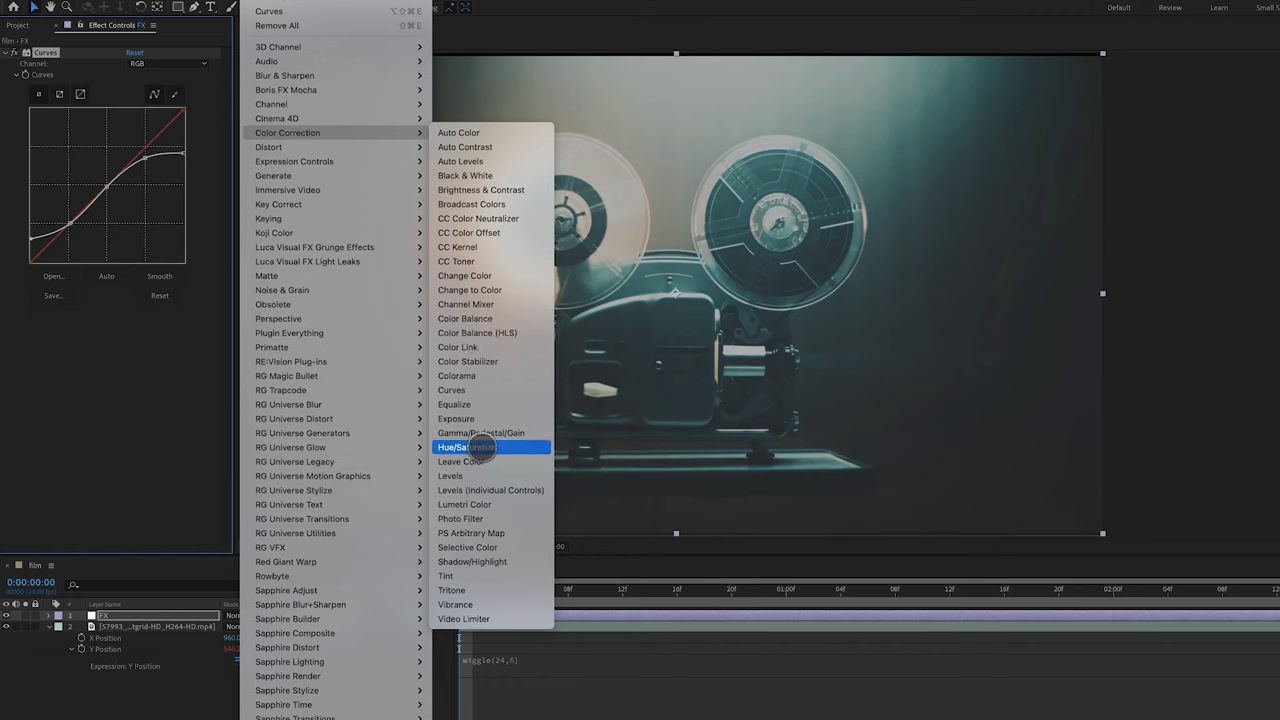
pyautogui.click(481, 447)
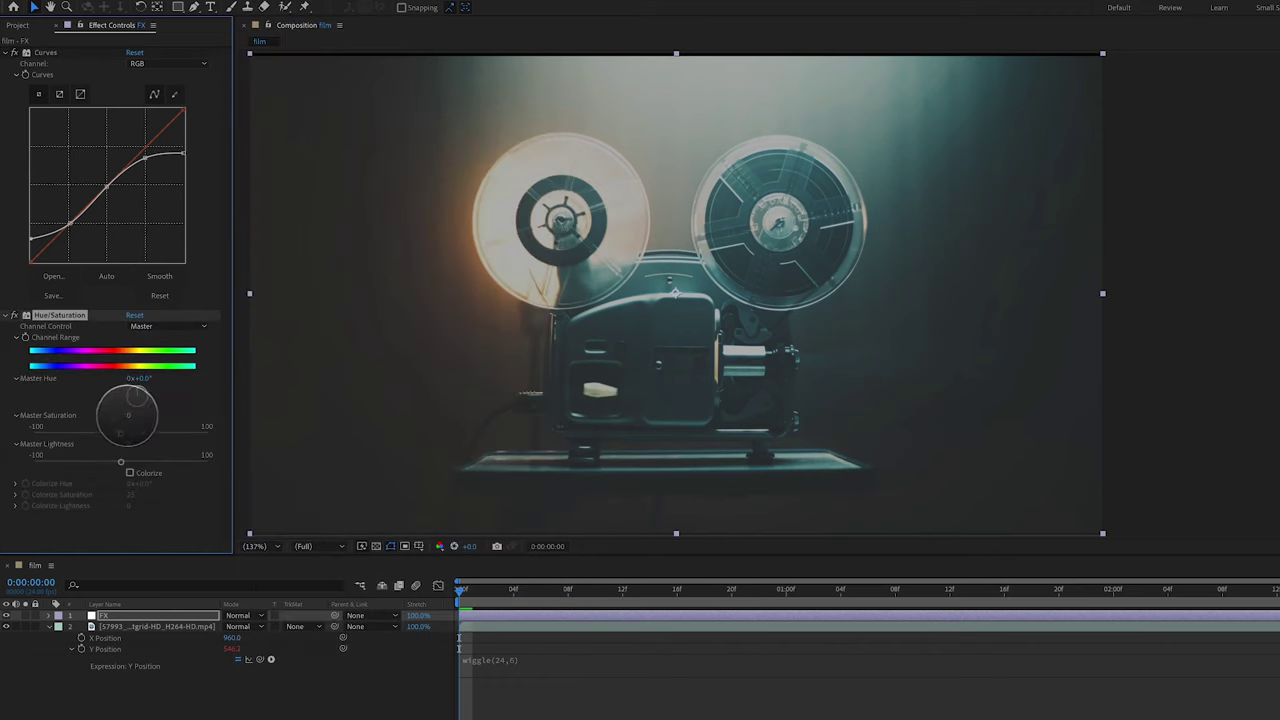
pyautogui.click(120, 432)
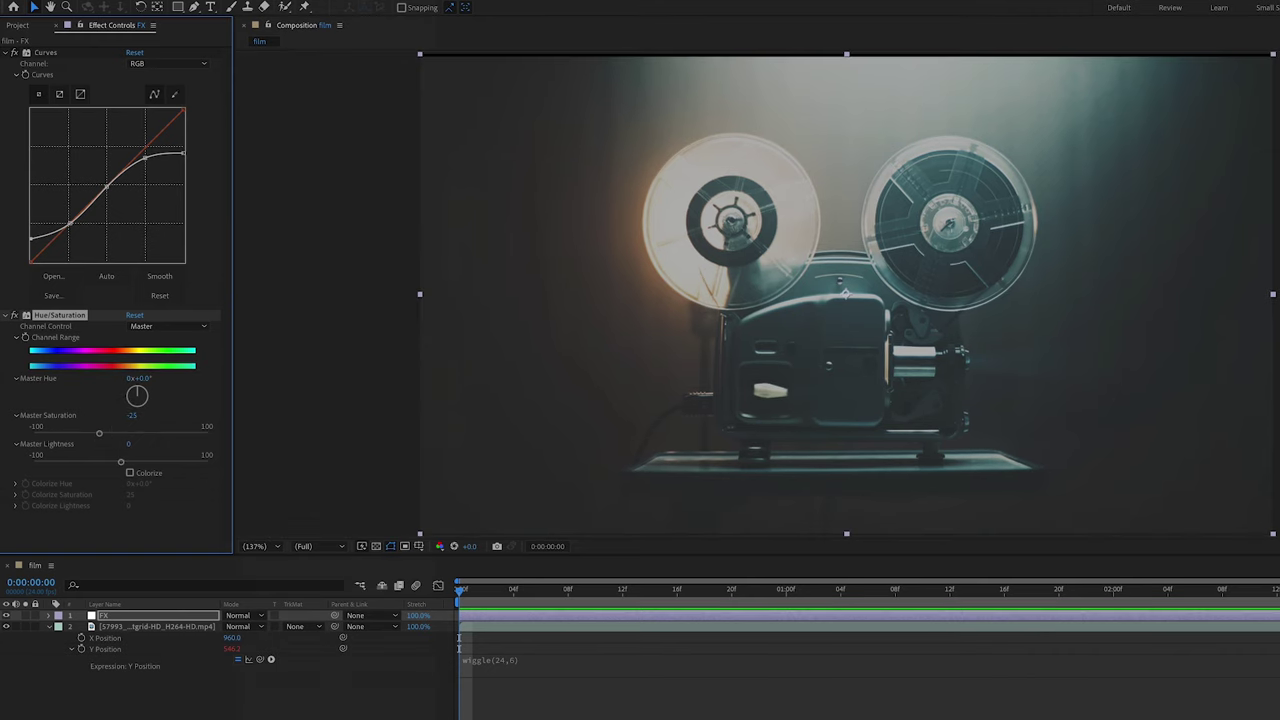
pyautogui.click(258, 2)
# Add Camera Lens Blur to FX, drive Blur Radius with wiggle(6,10), and preview
pyautogui.click(283, 76)
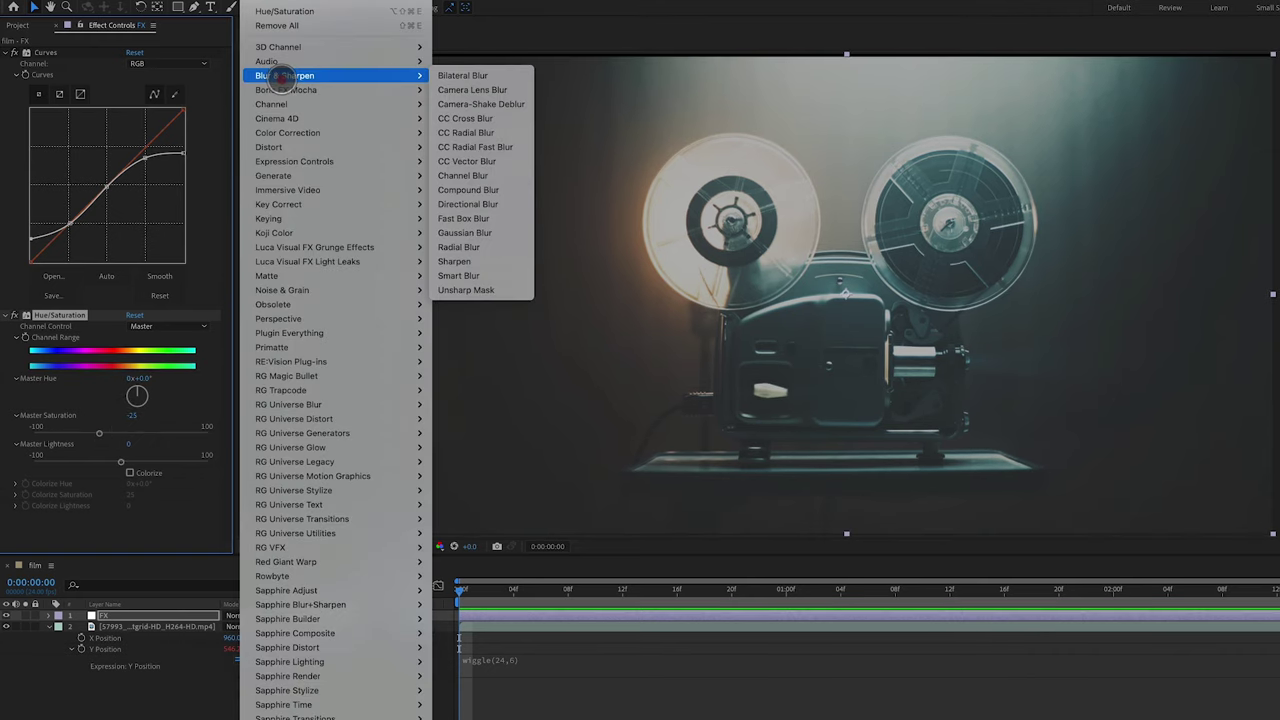
pyautogui.click(492, 89)
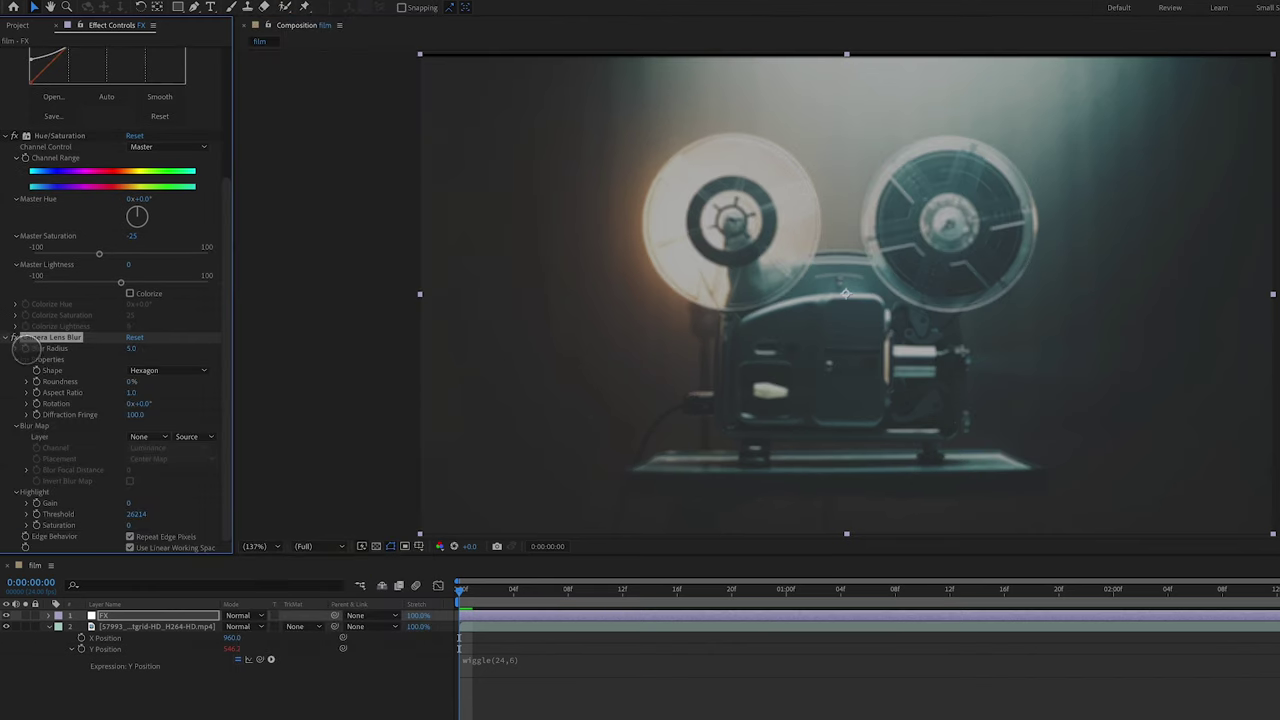
pyautogui.keyDown('alt'); pyautogui.click(25, 348); pyautogui.keyUp('alt')
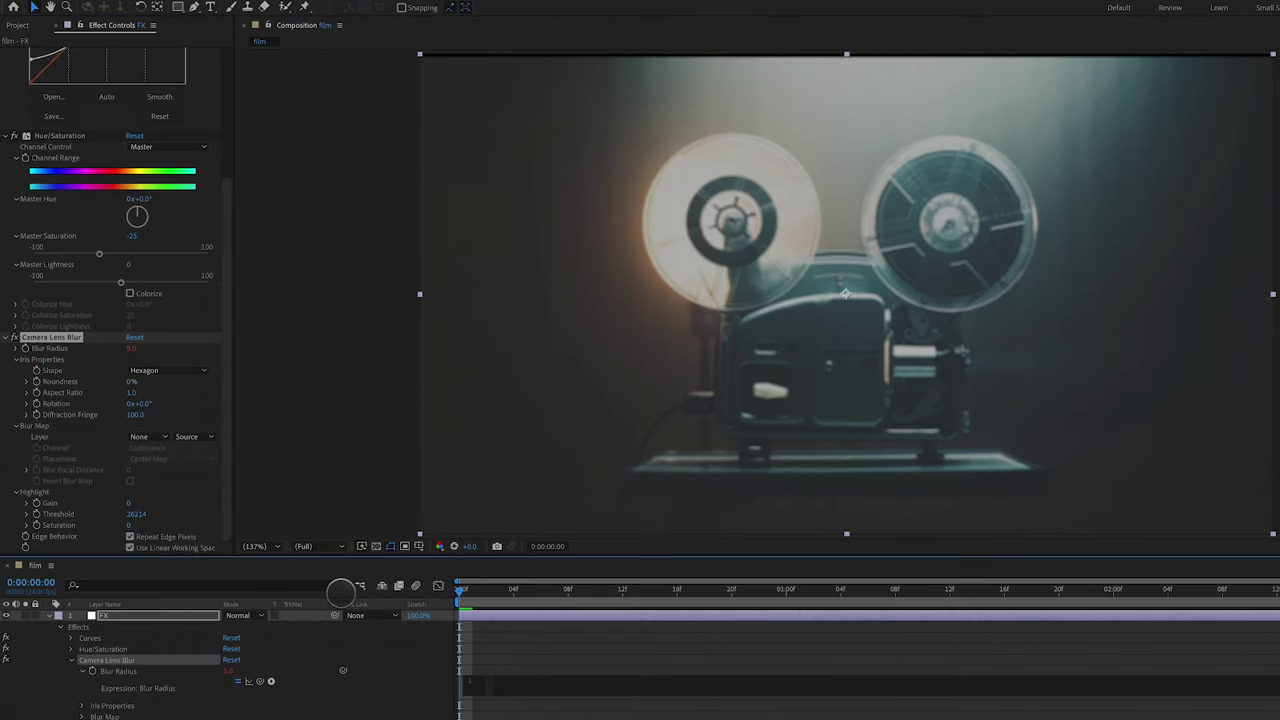
pyautogui.write('wiggle')
pyautogui.press('Return')
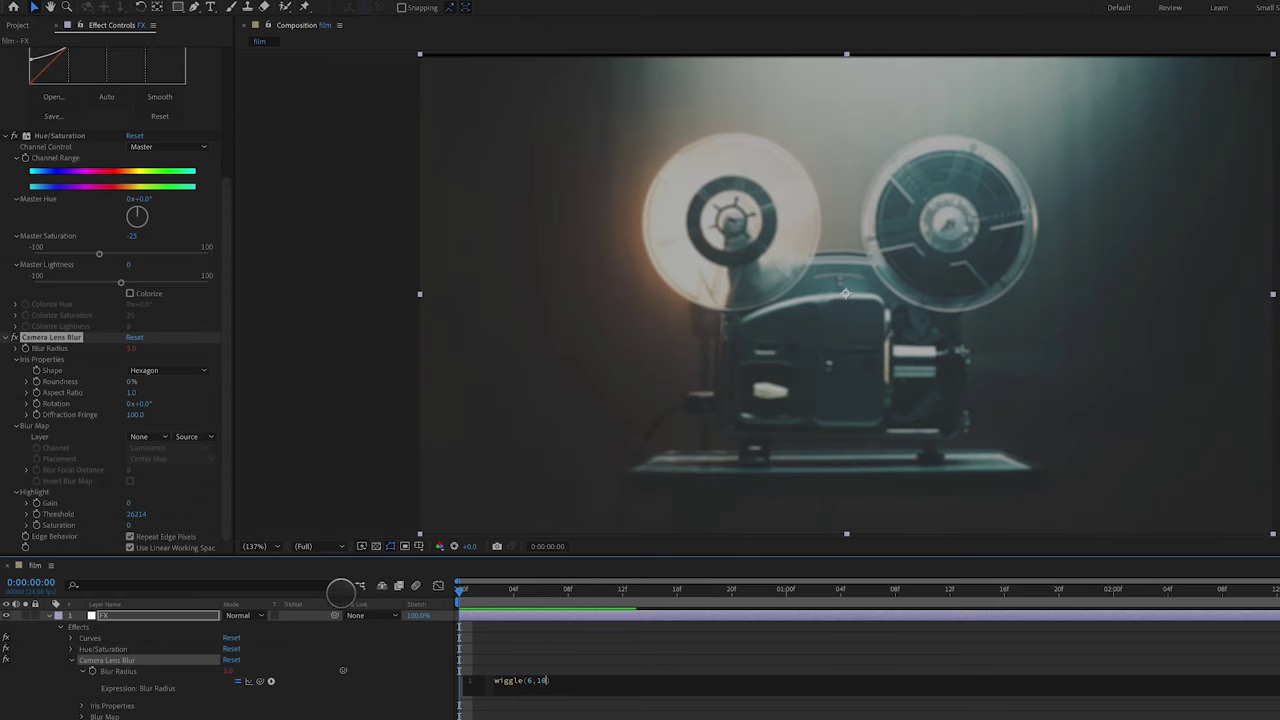
pyautogui.click(341, 592)
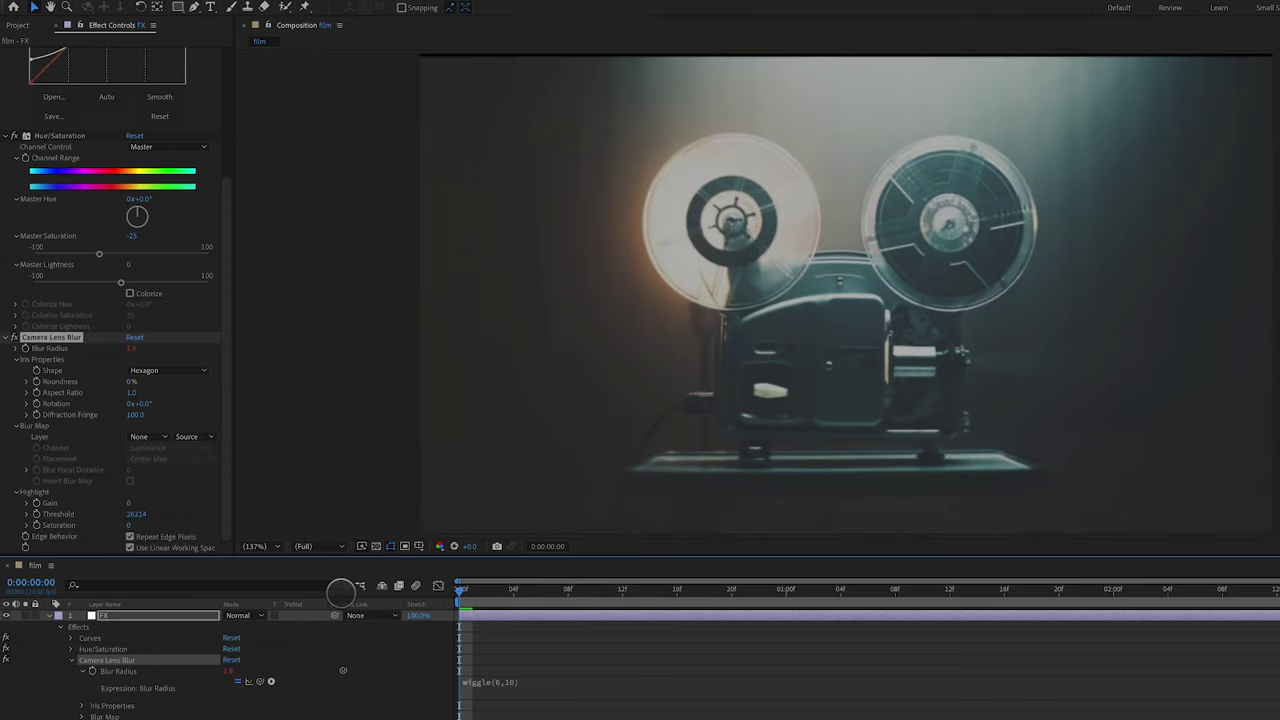
pyautogui.press('space')
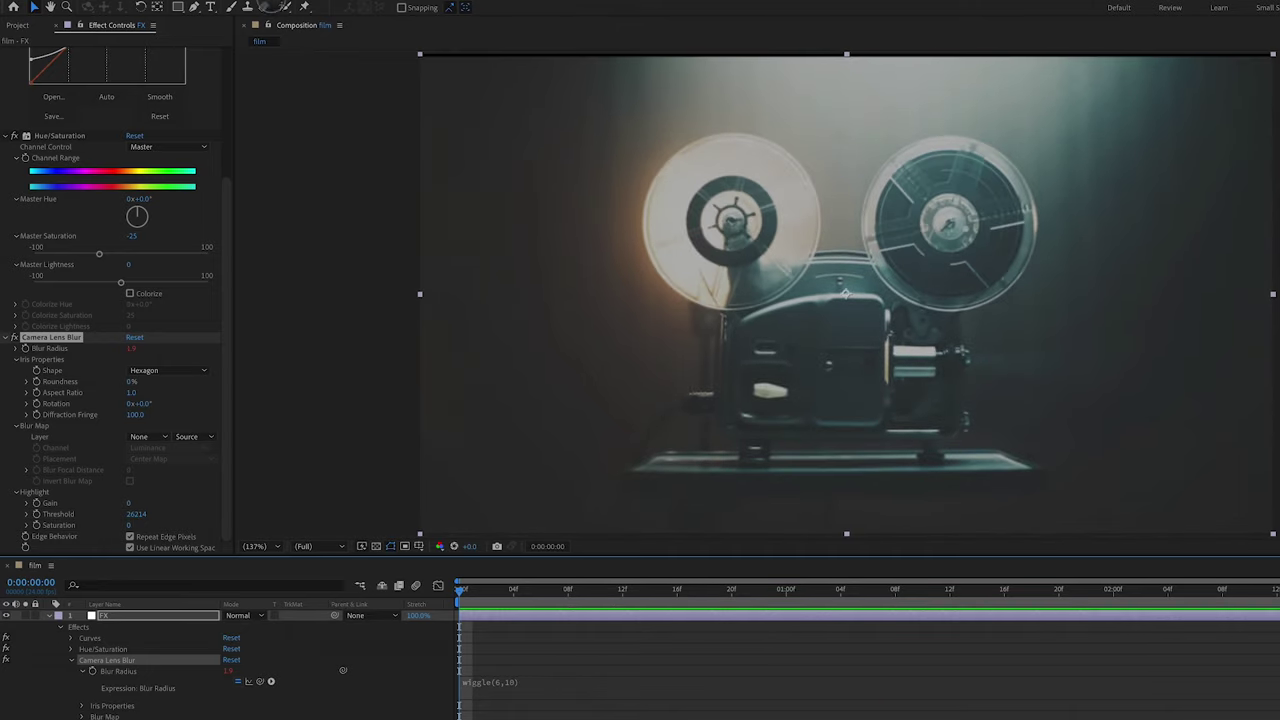
# Add an Exposure effect to FX set to Individual Channels
pyautogui.click(271, 4)
pyautogui.moveTo(287, 132)
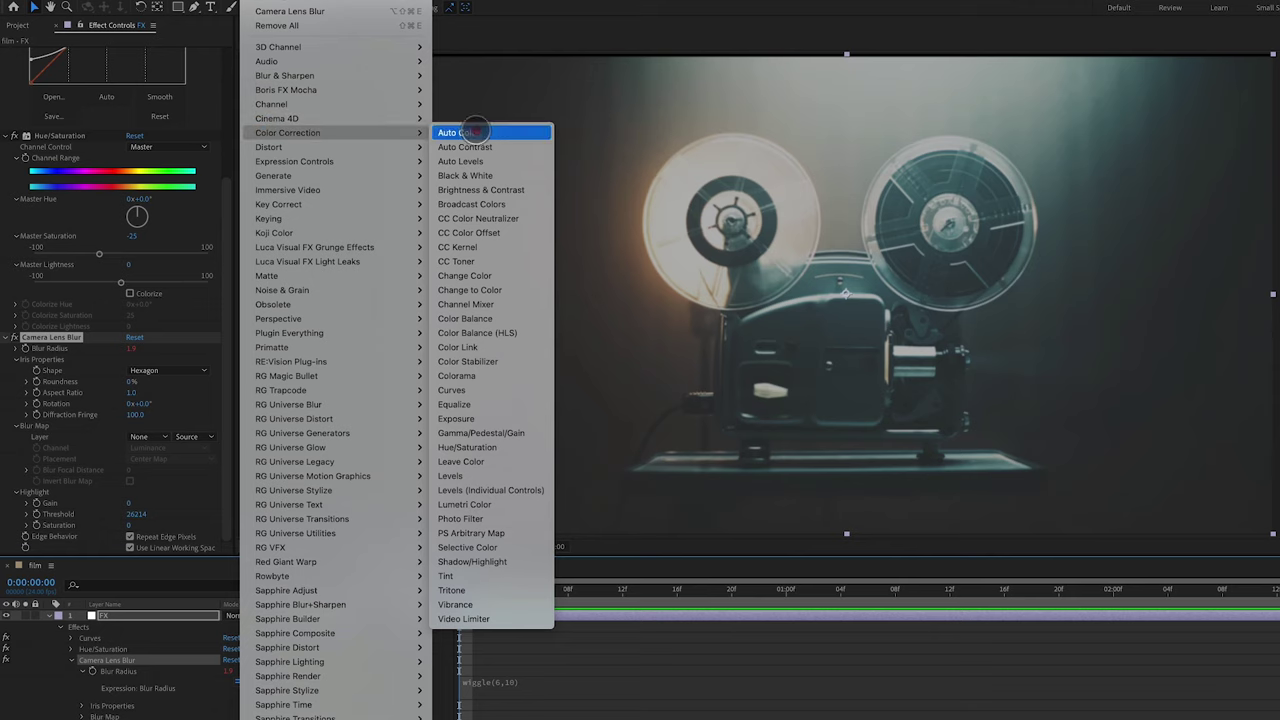
pyautogui.click(470, 418)
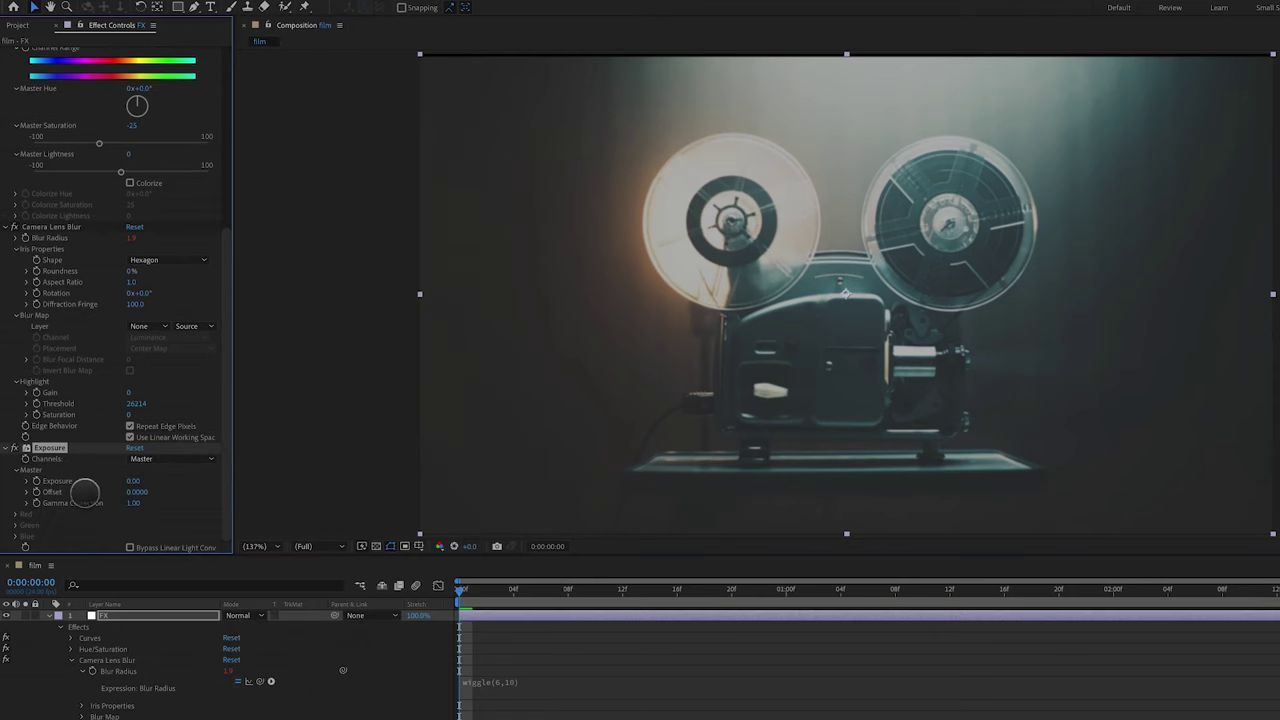
pyautogui.click(156, 459)
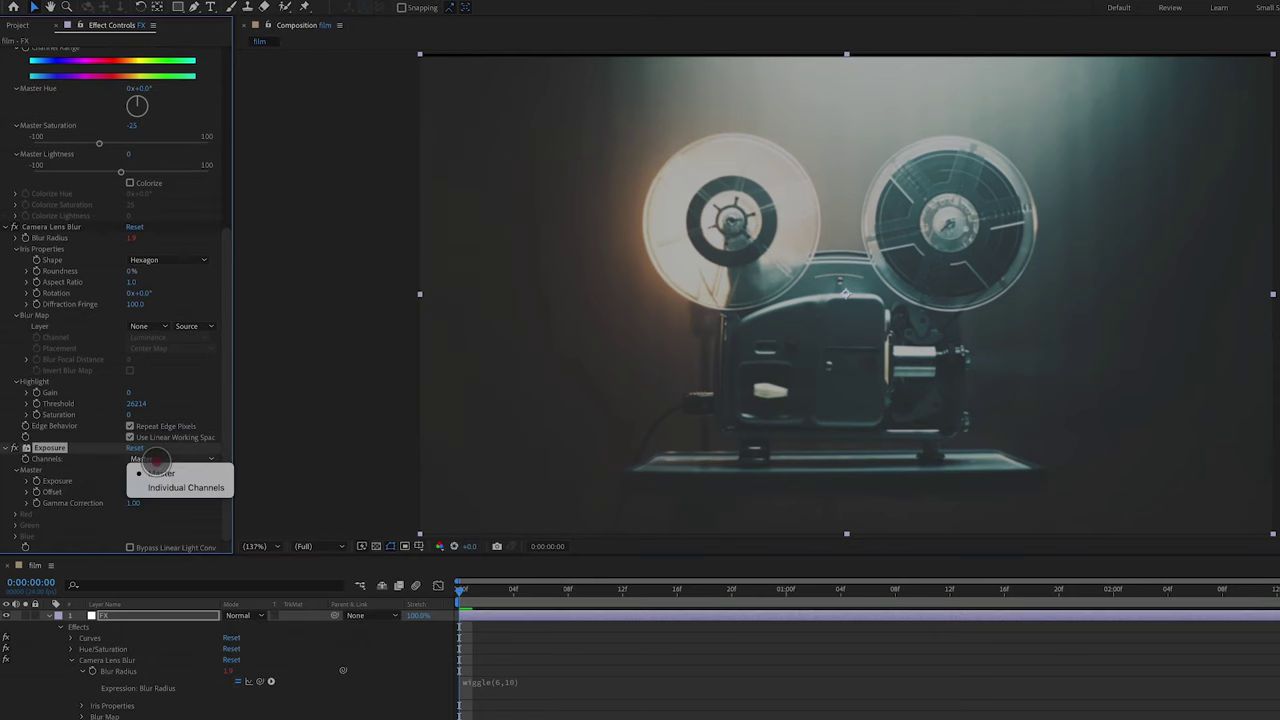
pyautogui.click(165, 488)
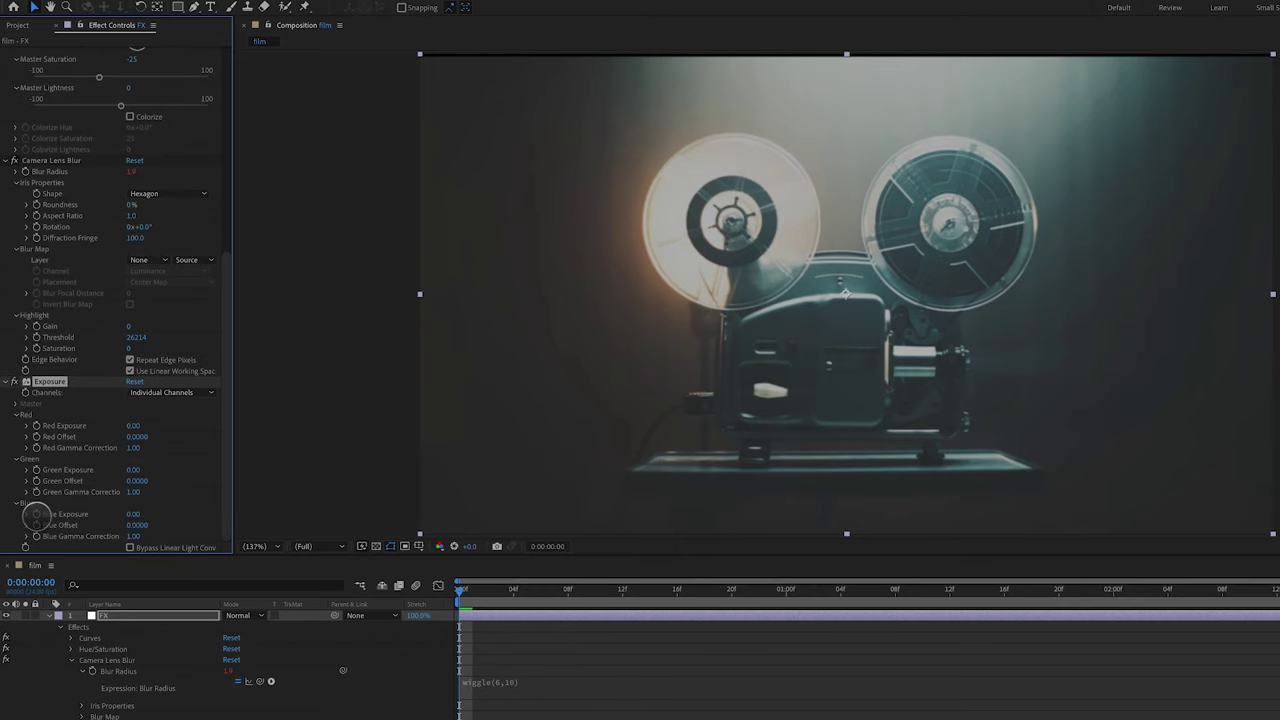
# Drive Blue Exposure with a wiggle(24,.5) expression
pyautogui.keyDown('alt'); pyautogui.click(36, 514); pyautogui.keyUp('alt')
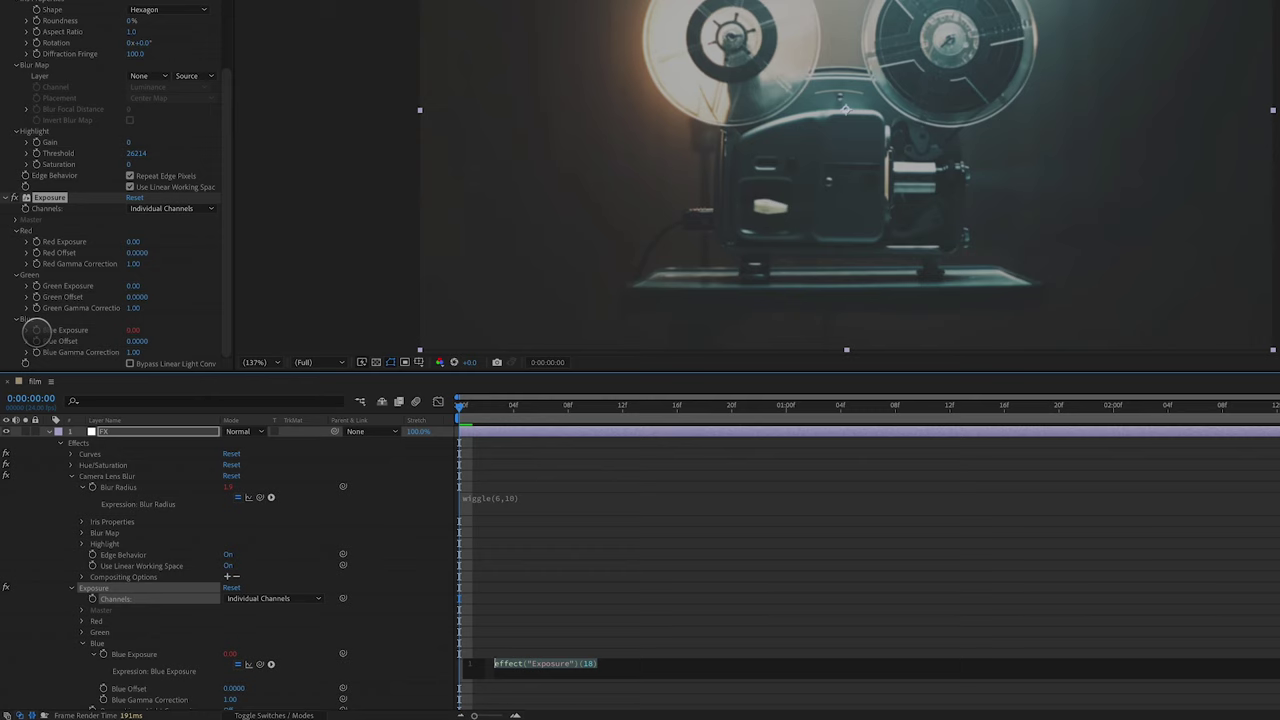
pyautogui.write('wiggle')
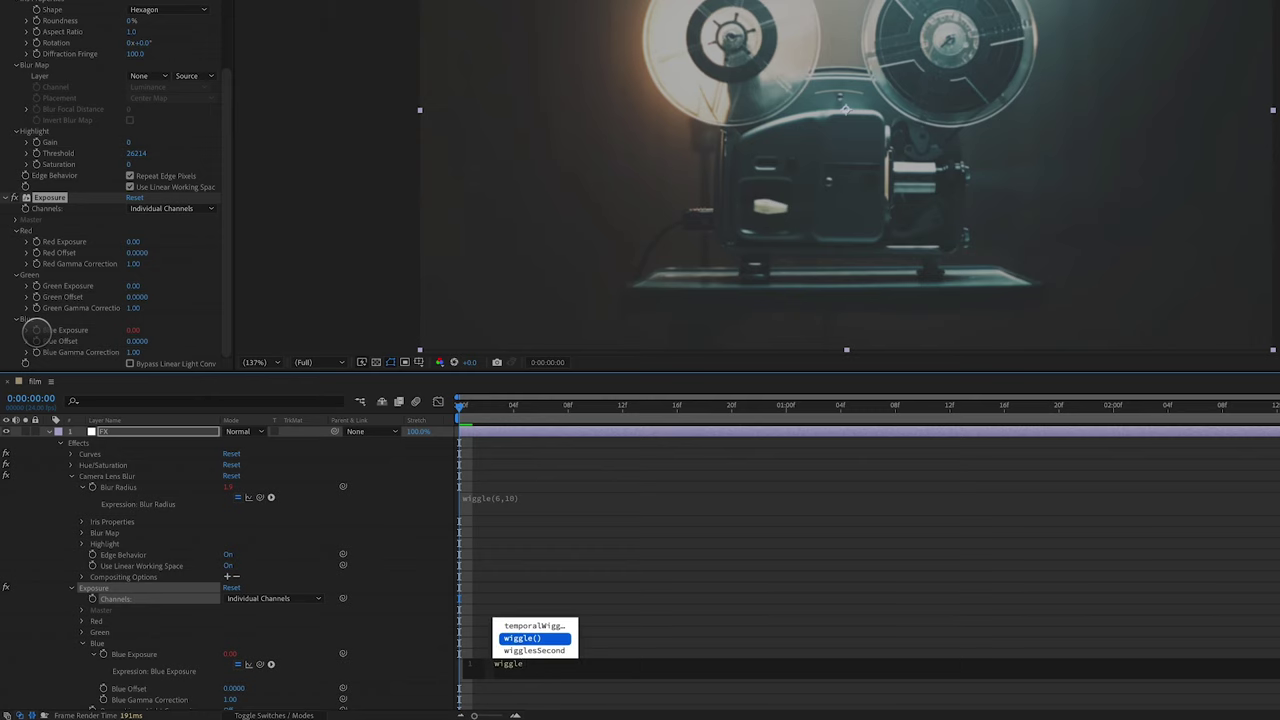
pyautogui.press('Return')
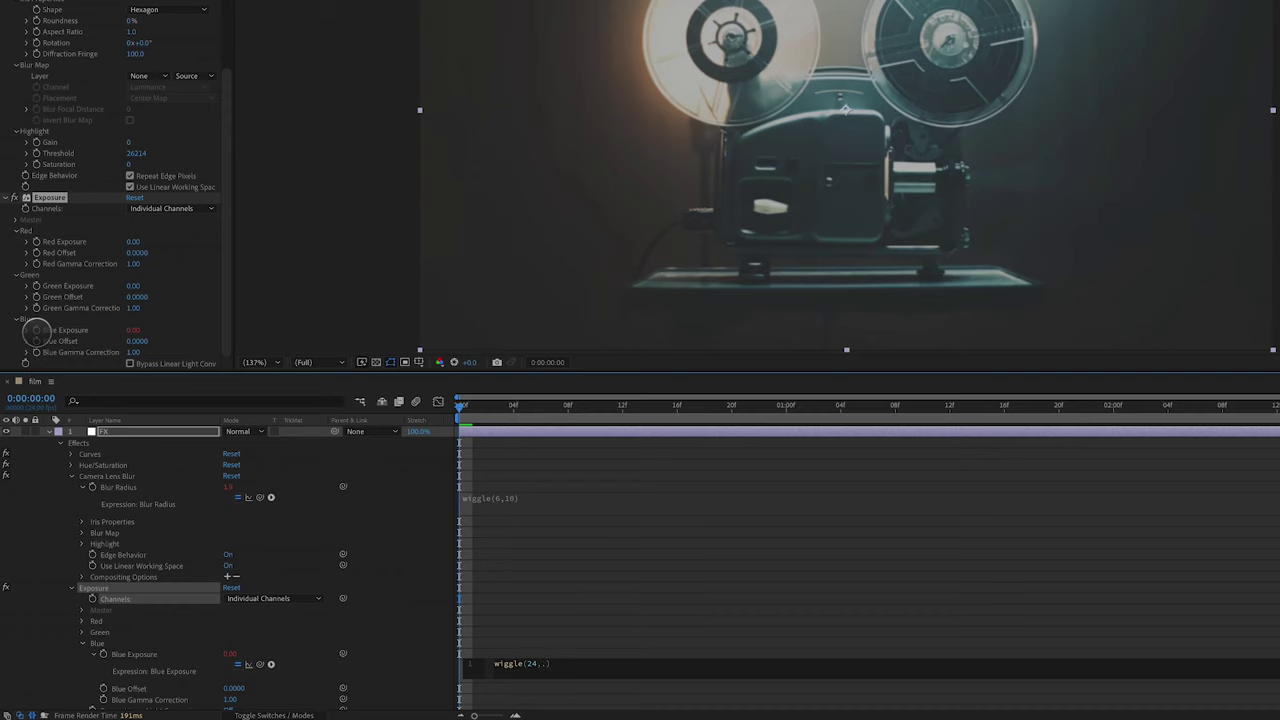
pyautogui.press('KP_Enter')
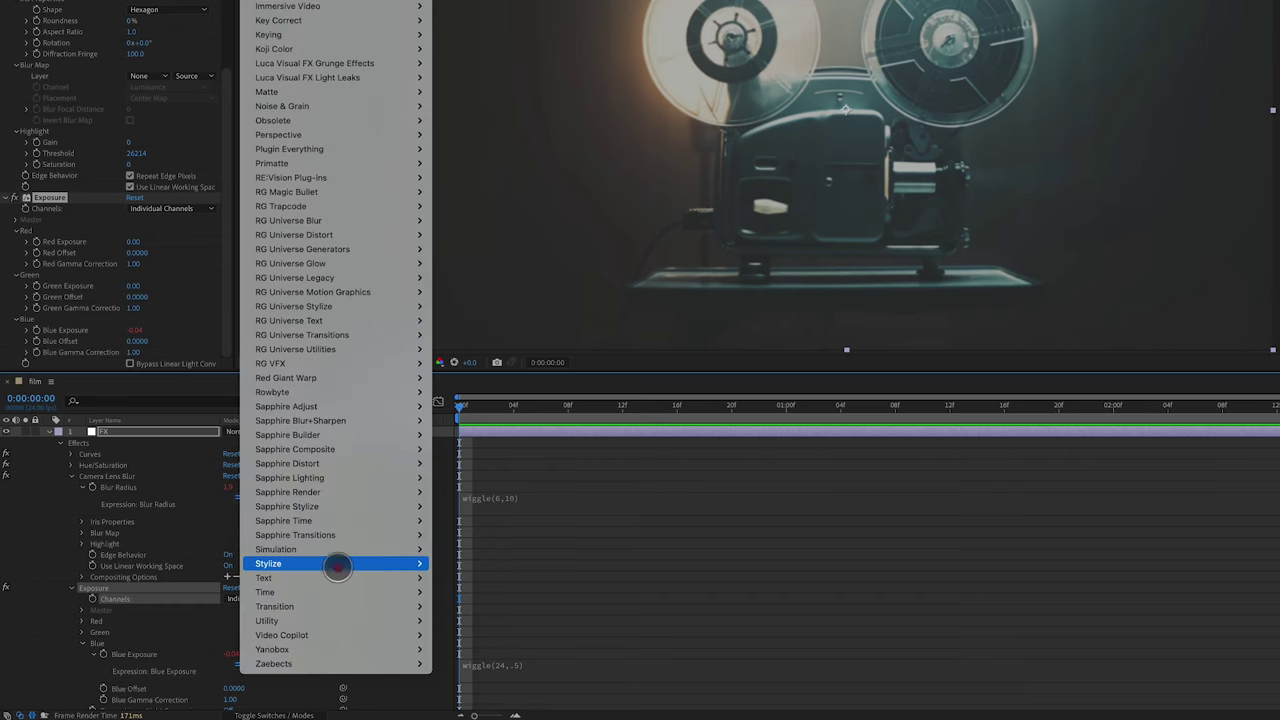
# Add CC Vignette to FX with Amount 200 and a wiggle(6,100) expression on Amount
pyautogui.moveTo(340, 564)
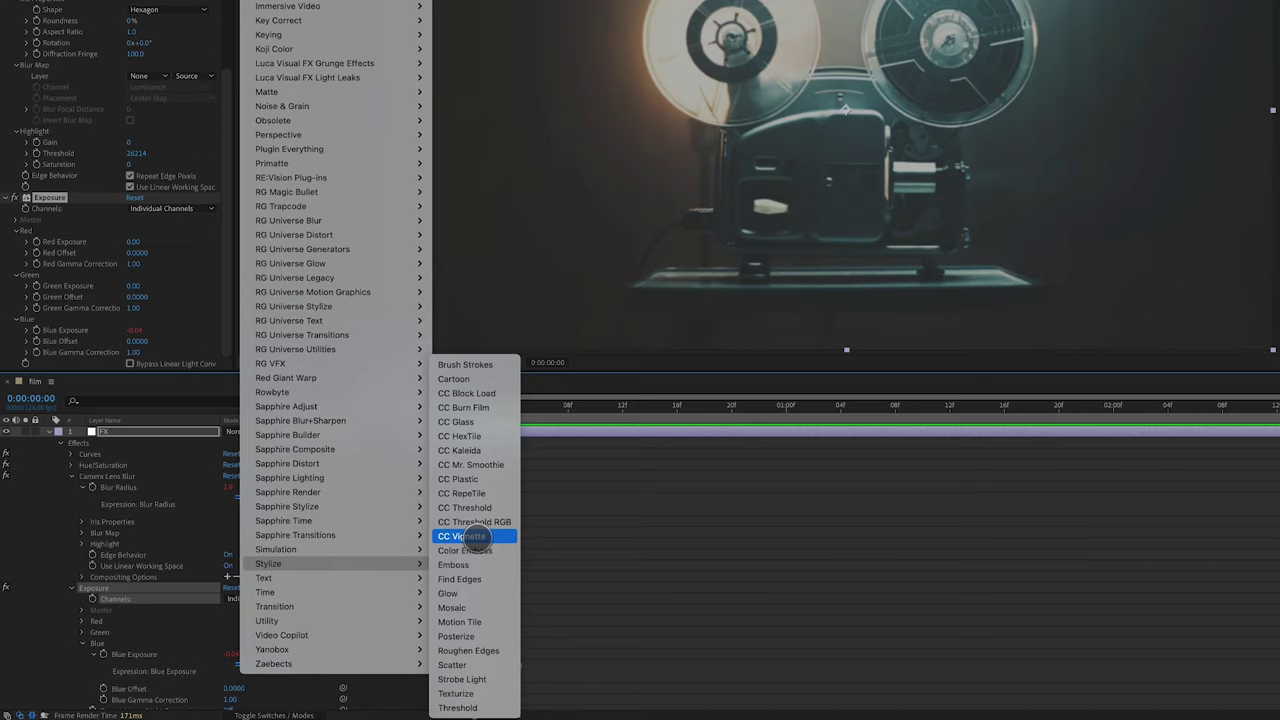
pyautogui.click(463, 536)
pyautogui.click(134, 330)
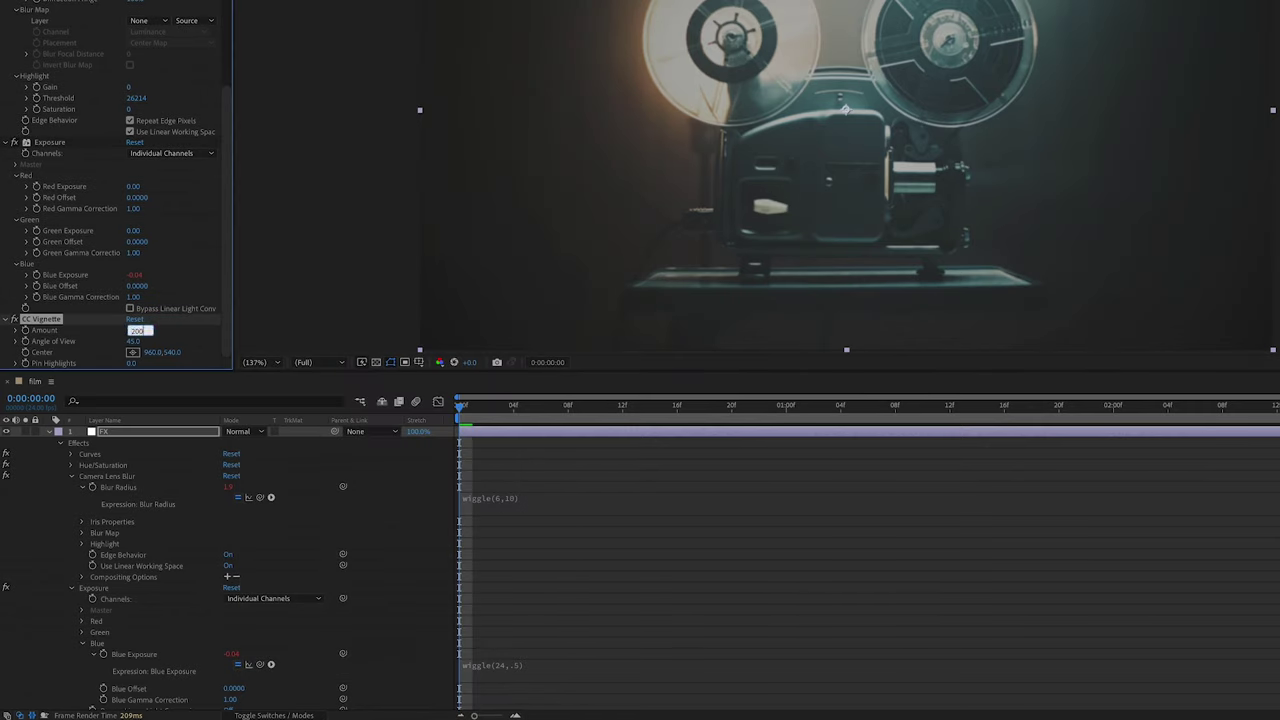
pyautogui.write('200')
pyautogui.press('Return')
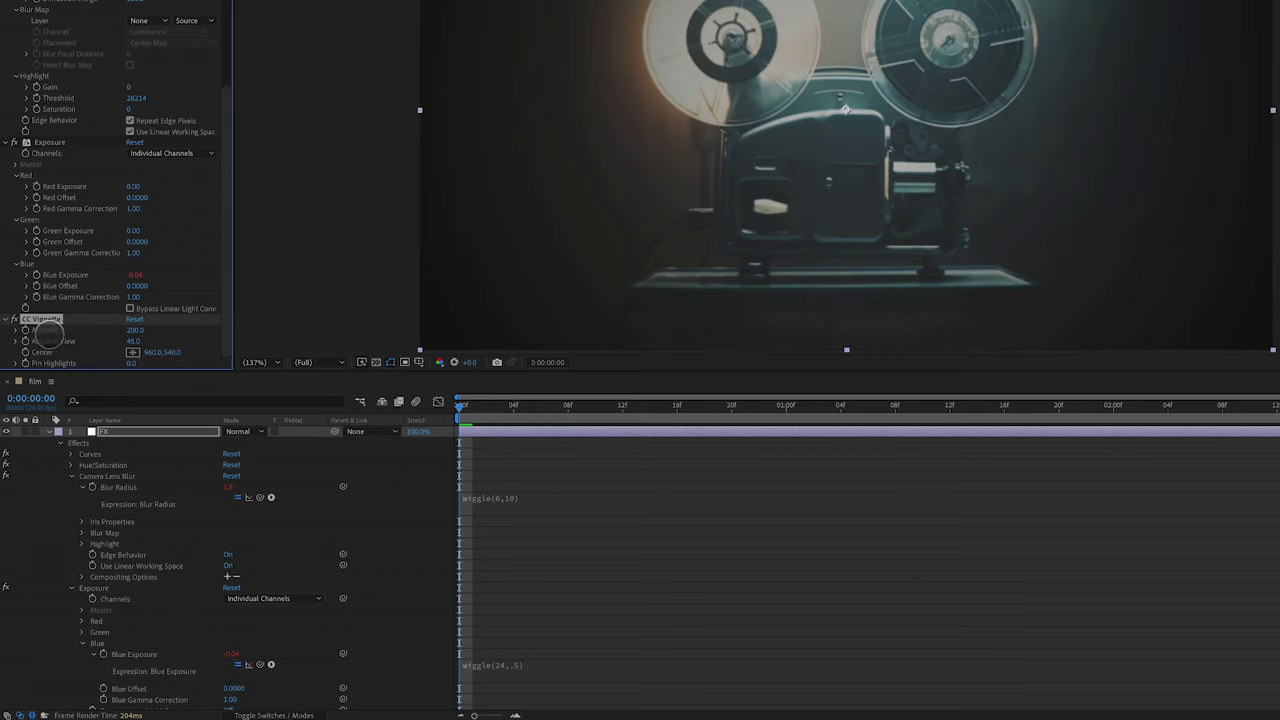
pyautogui.keyDown('alt'); pyautogui.click(25, 330); pyautogui.keyUp('alt')
pyautogui.write('wiggle()')
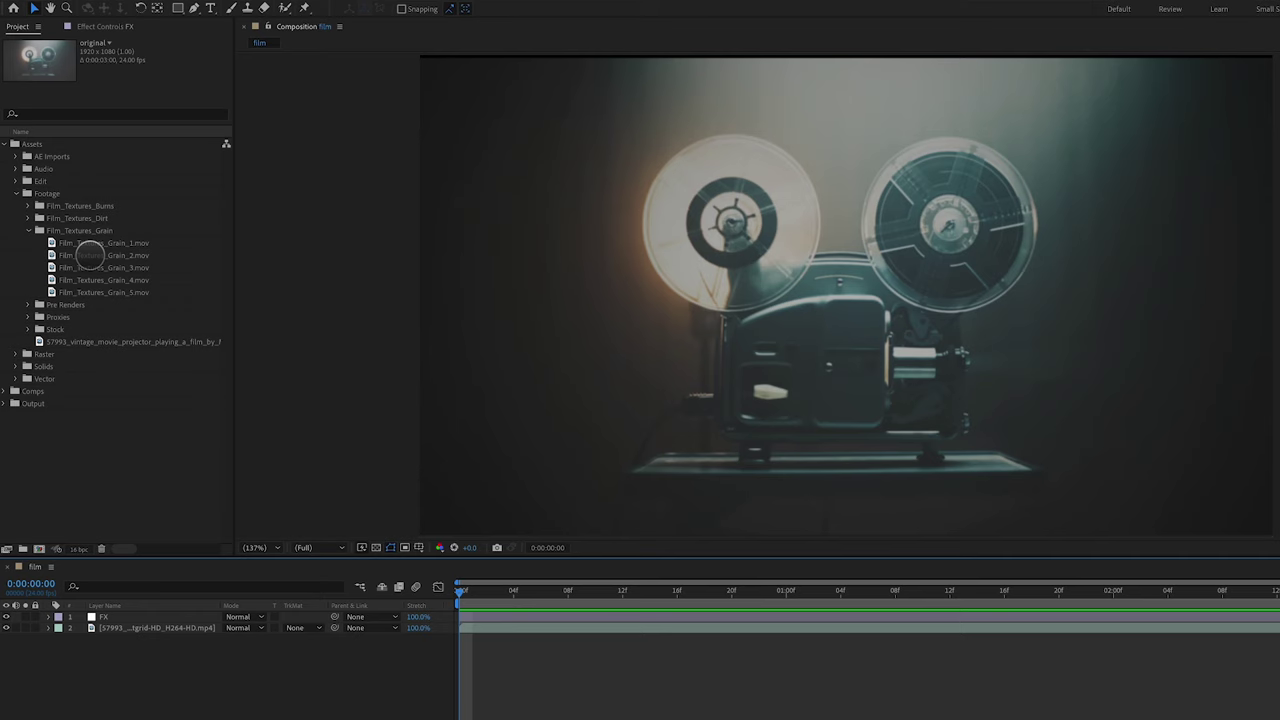
# Overlay Film_Textures_Grain_2.mov on the footage at 50% scale in Screen mode
pyautogui.moveTo(88, 255); pyautogui.dragTo(145, 610)
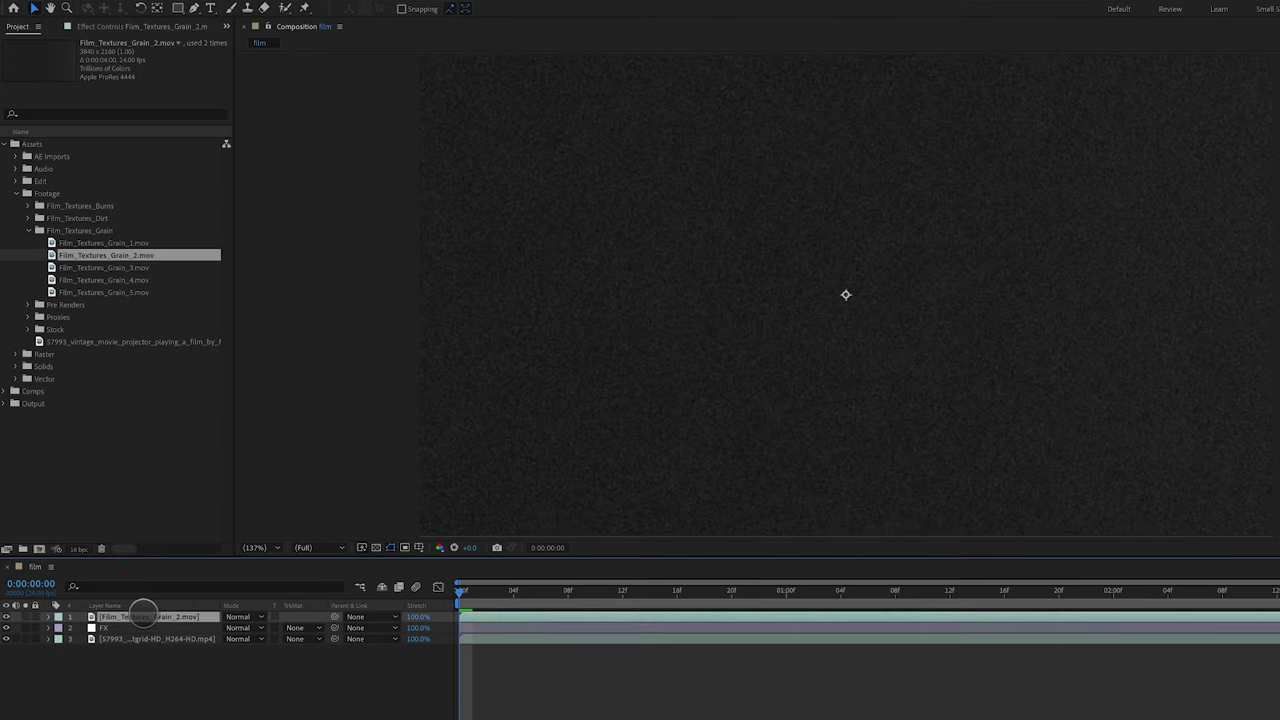
pyautogui.press('s')
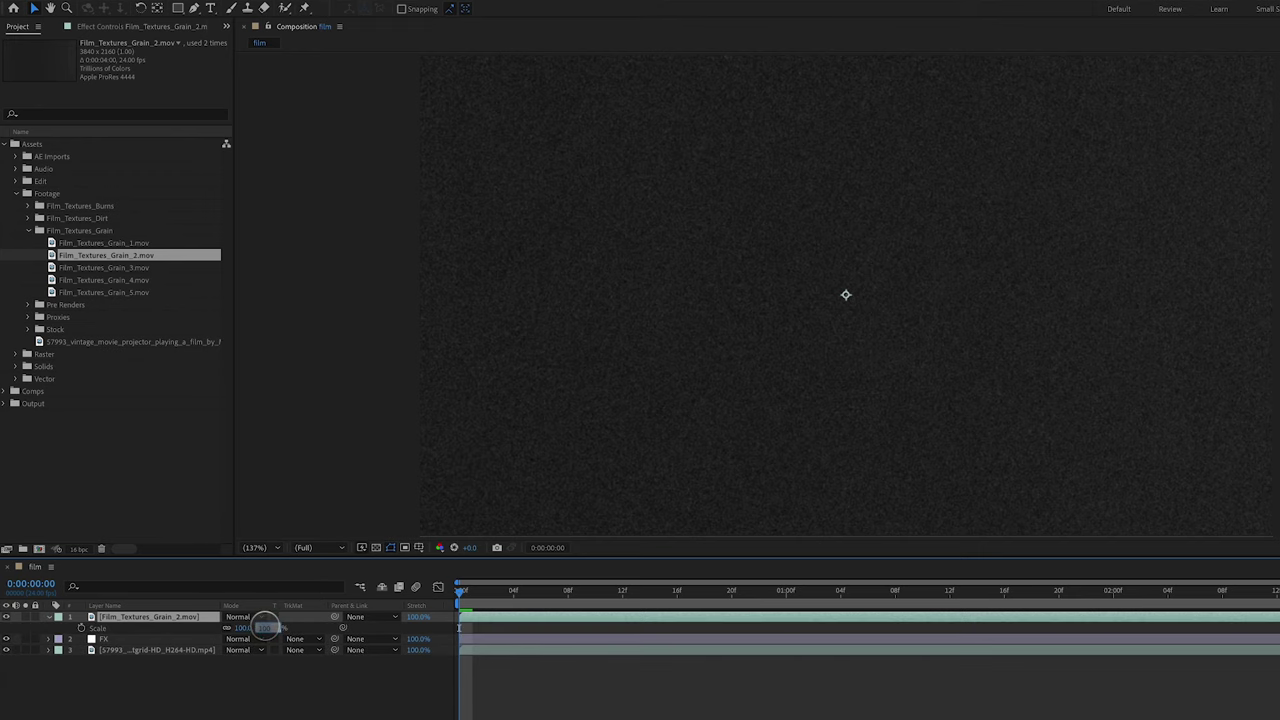
pyautogui.write('0')
pyautogui.press('Return')
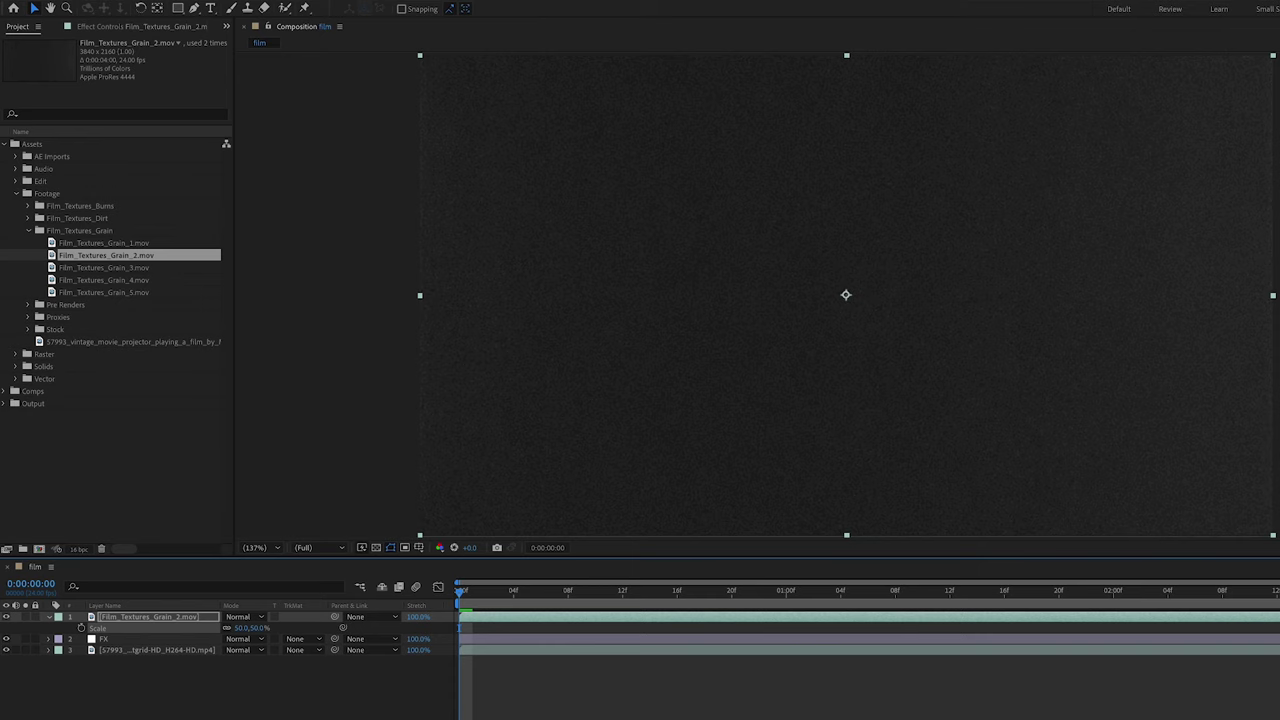
pyautogui.click(238, 617)
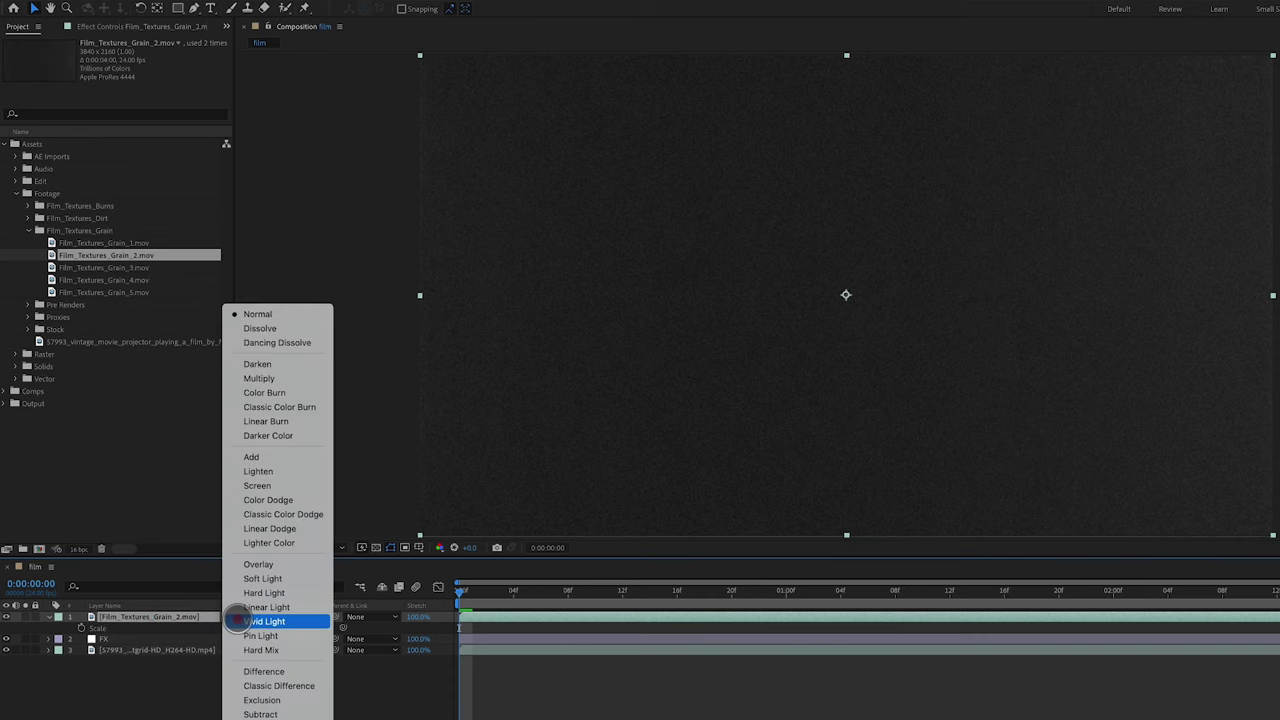
pyautogui.click(259, 486)
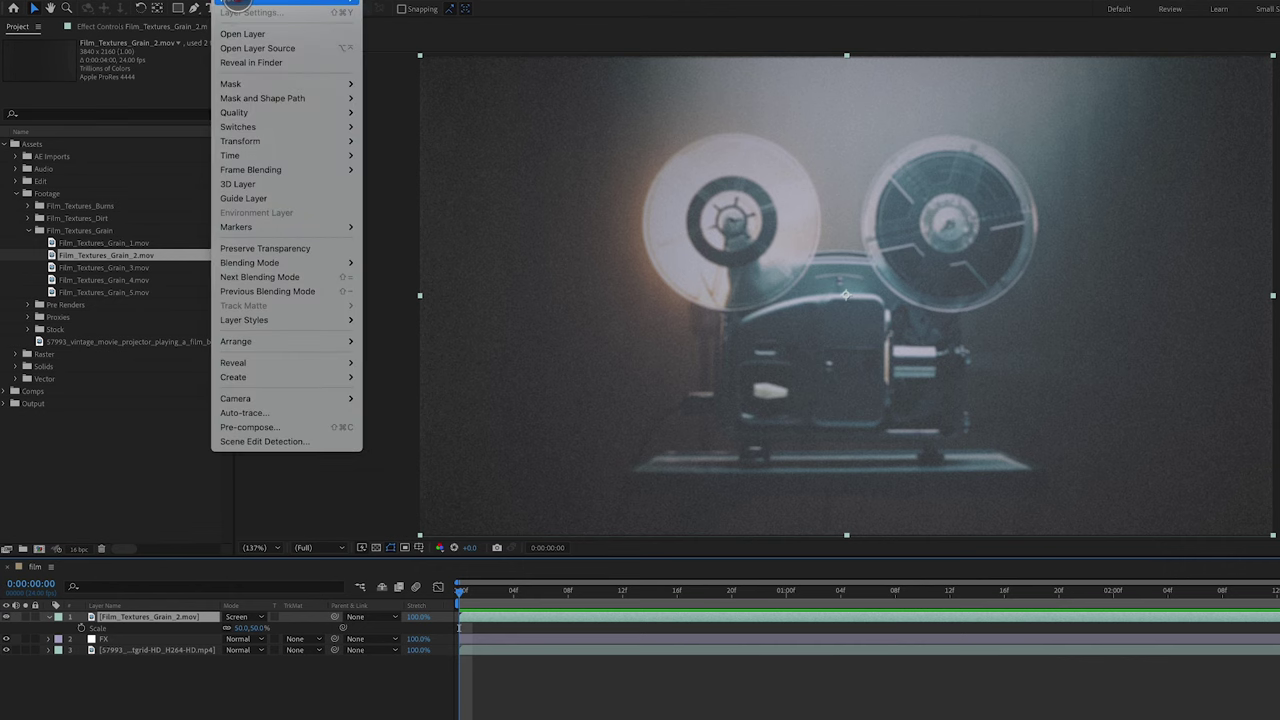
# Add a Time adjustment layer with Posterize Time at 18 fps and preview it
pyautogui.moveTo(240, 2)
pyautogui.click(410, 83)
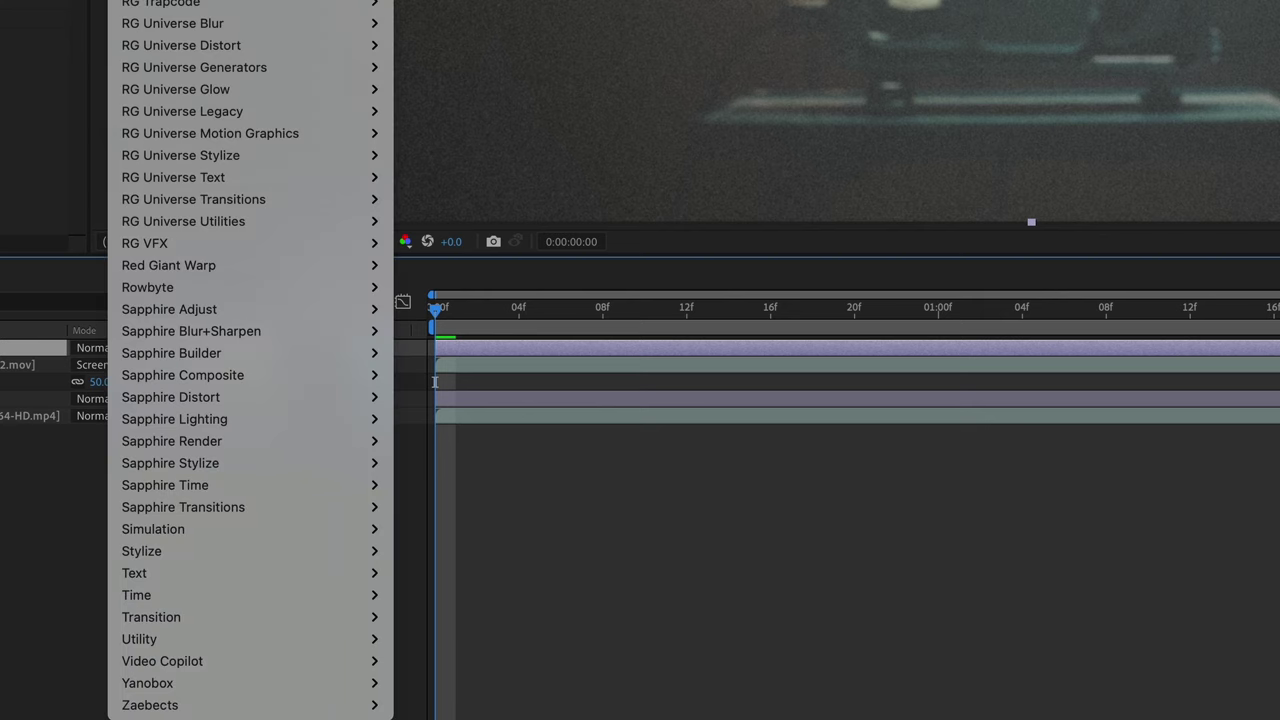
pyautogui.moveTo(214, 593)
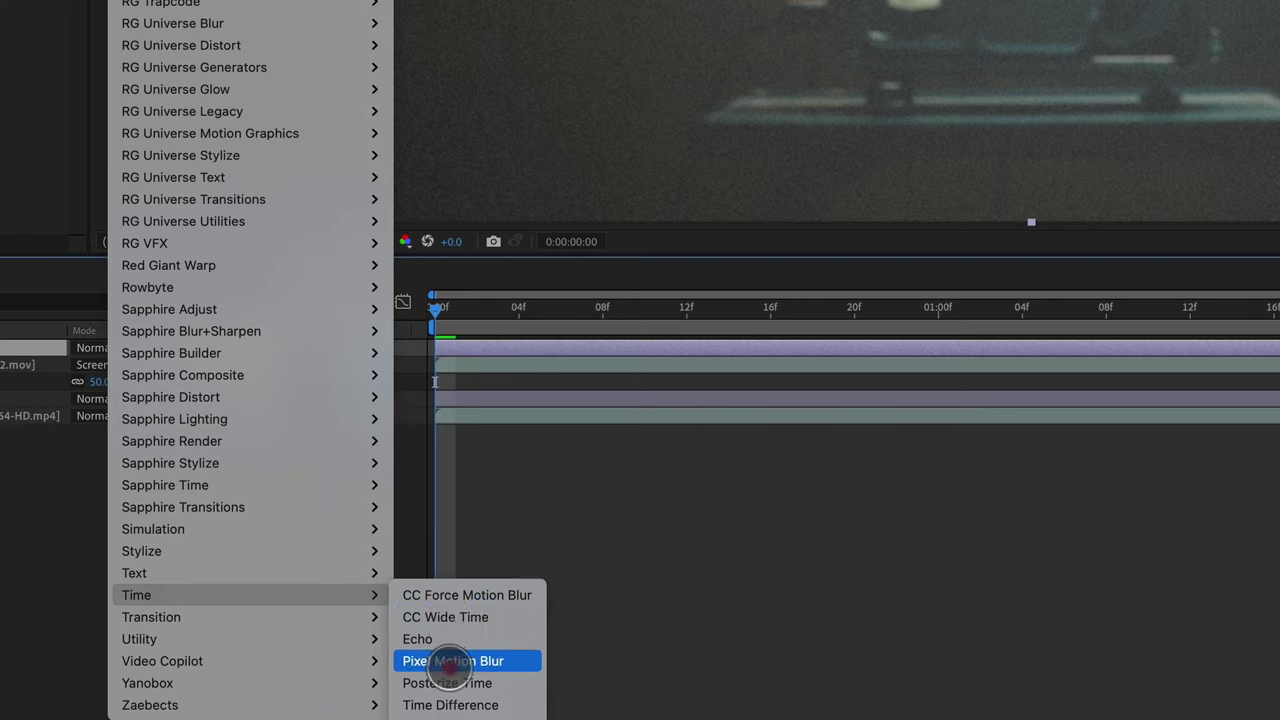
pyautogui.click(447, 683)
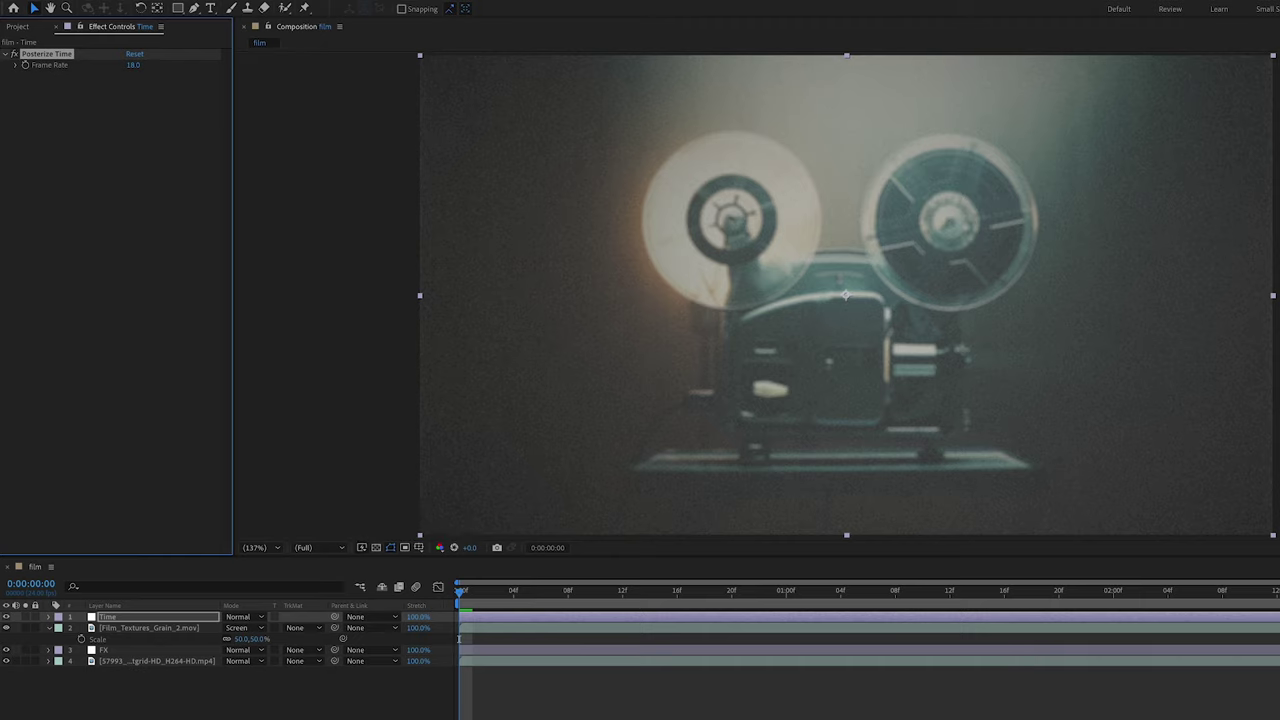
pyautogui.press('space')
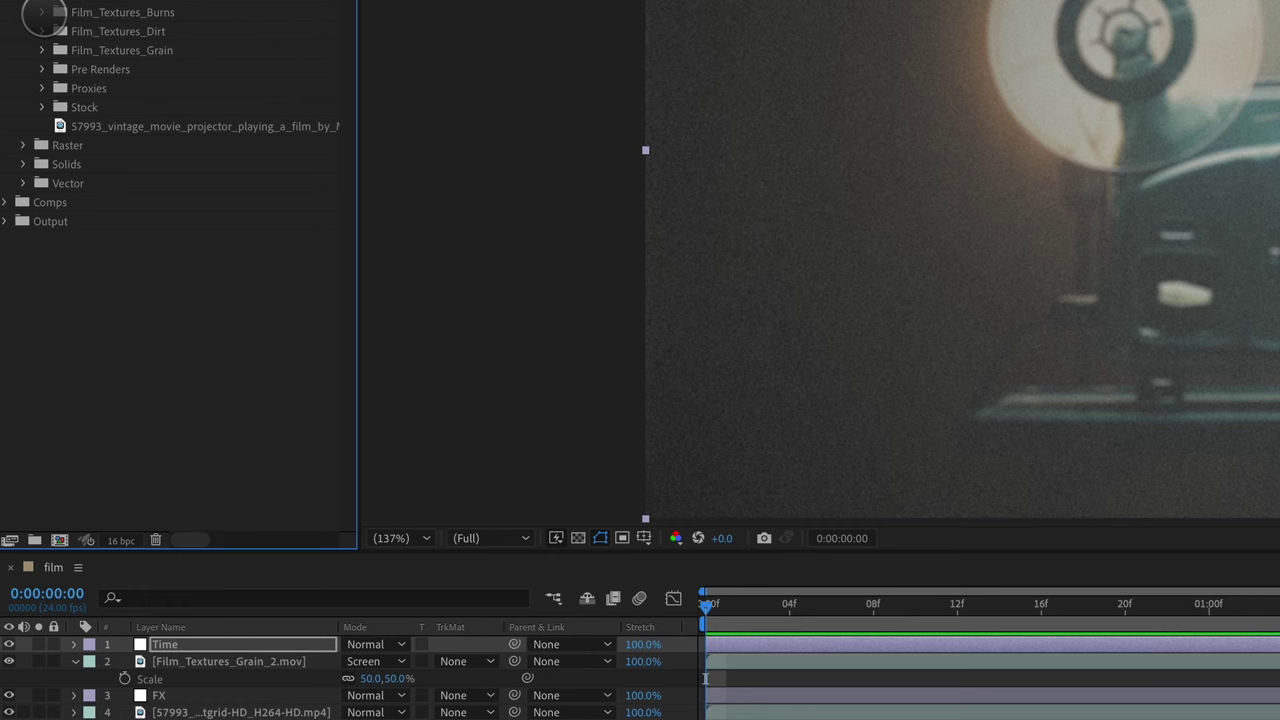
# Place Film_Textures_Film_Burn_1.mov in the layer stack with Screen blend mode
pyautogui.click(42, 12)
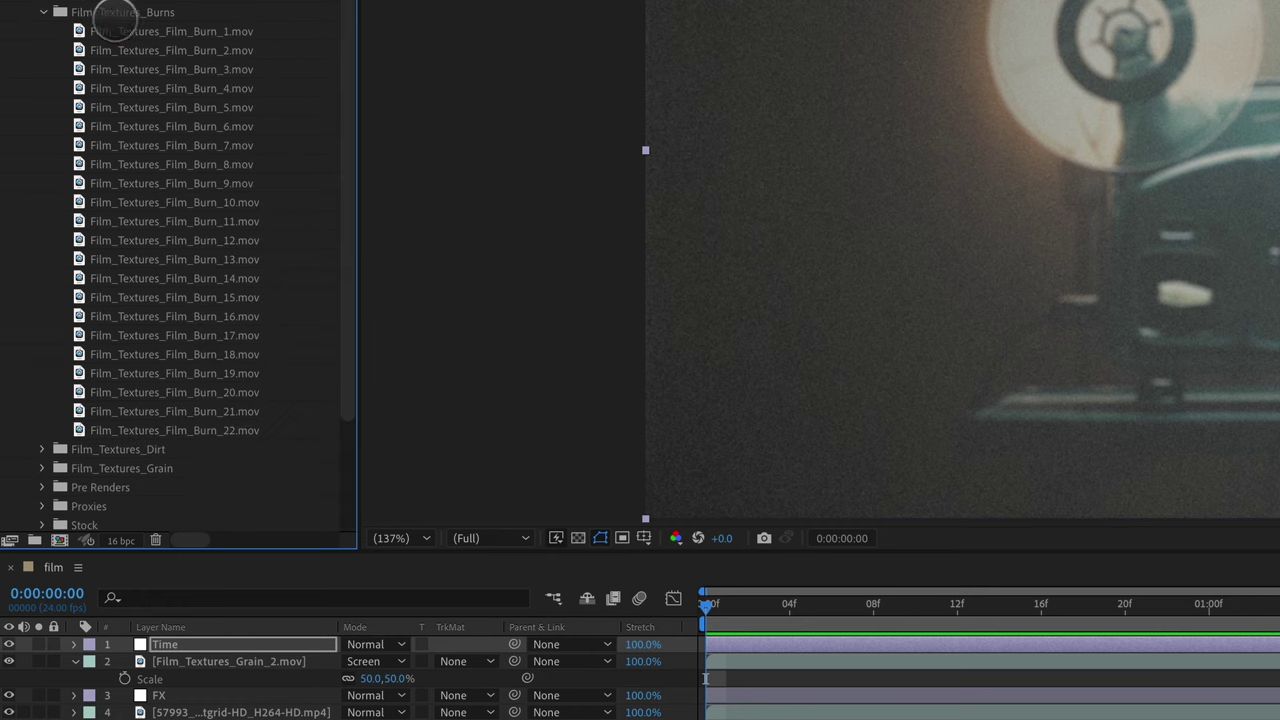
pyautogui.click(136, 31)
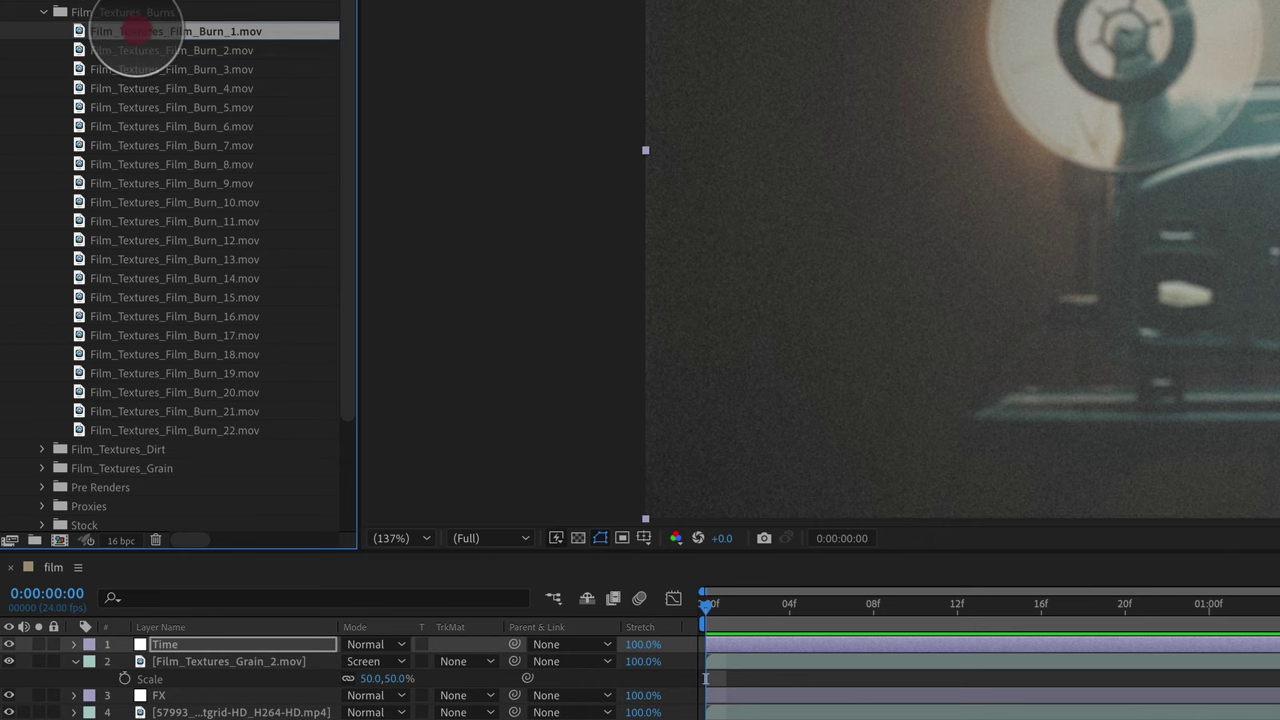
pyautogui.moveTo(136, 31); pyautogui.dragTo(212, 660)
pyautogui.click(75, 661)
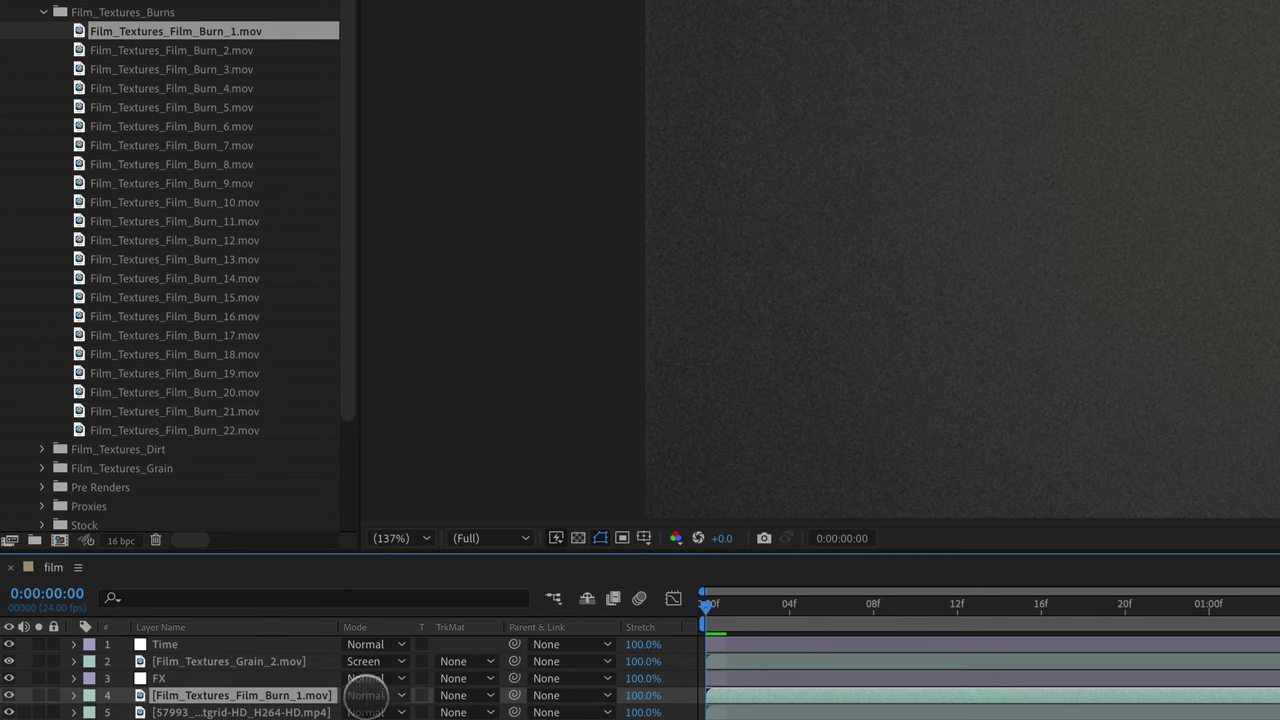
pyautogui.click(366, 695)
pyautogui.click(405, 445)
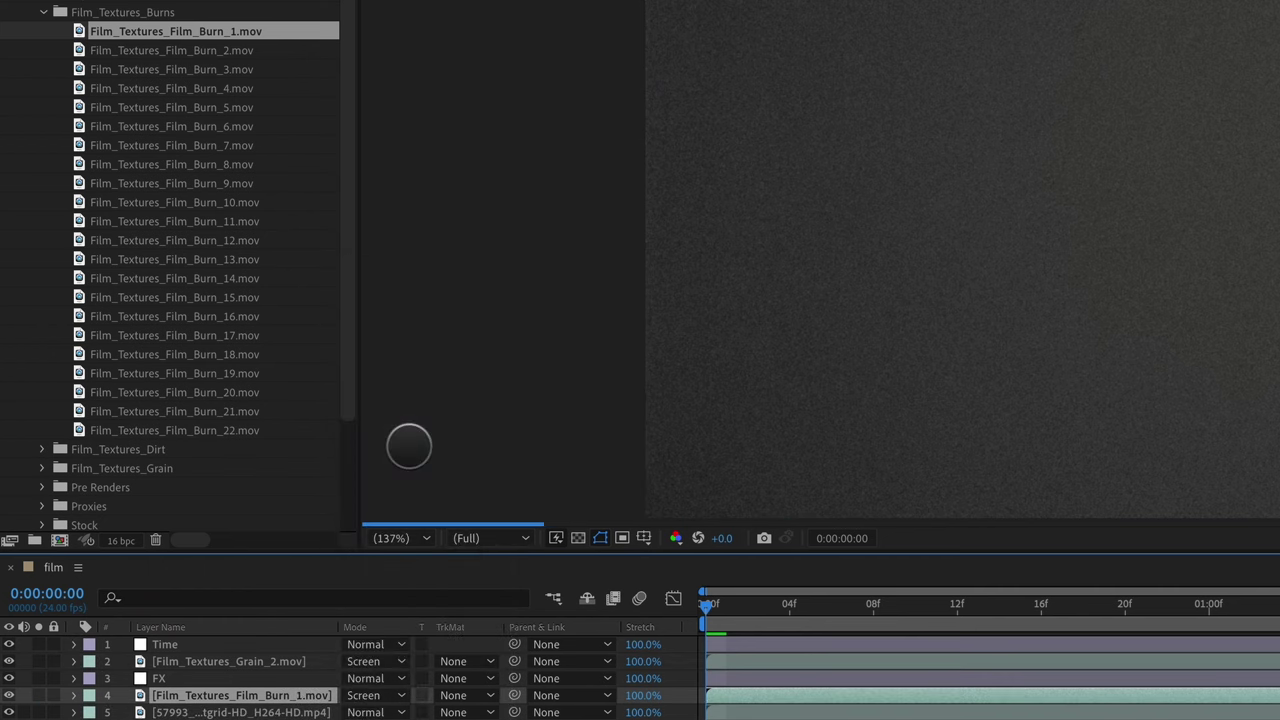
# Solo the burn layer at a later frame to inspect it, then unsolo
pyautogui.click(905, 605)
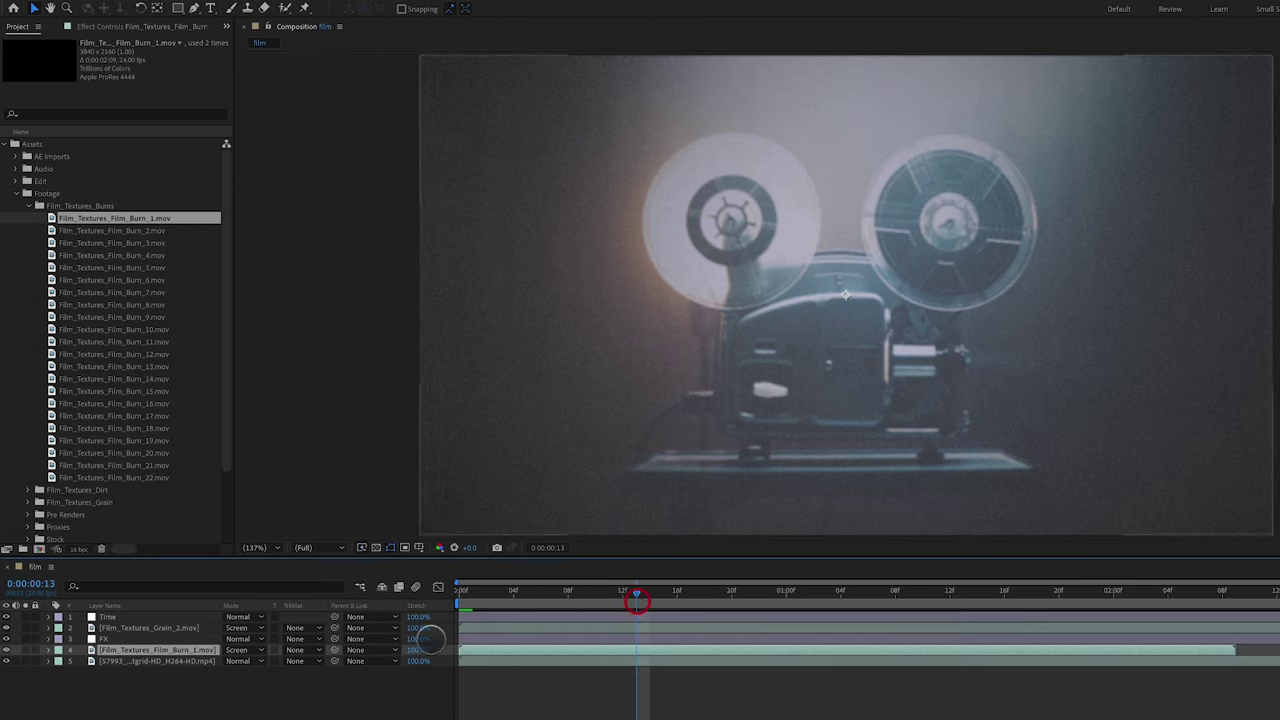
pyautogui.click(25, 649)
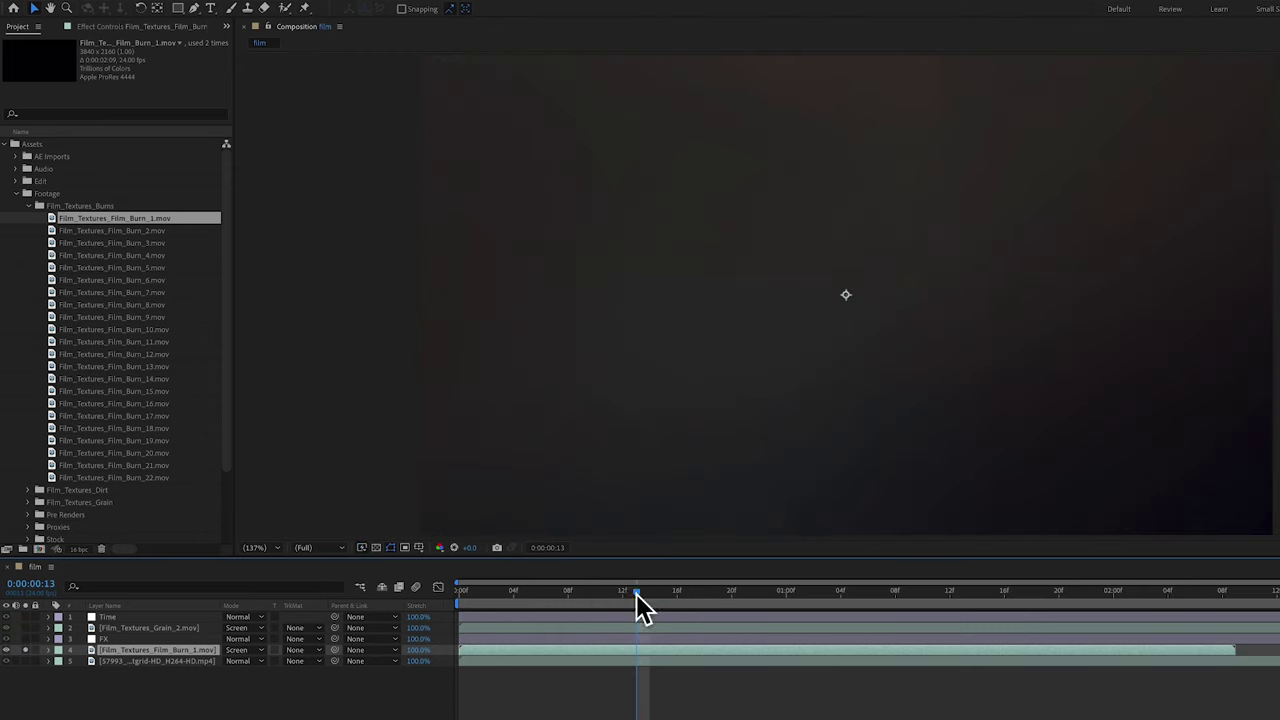
pyautogui.moveTo(750, 618); pyautogui.dragTo(840, 641)
pyautogui.click(25, 649)
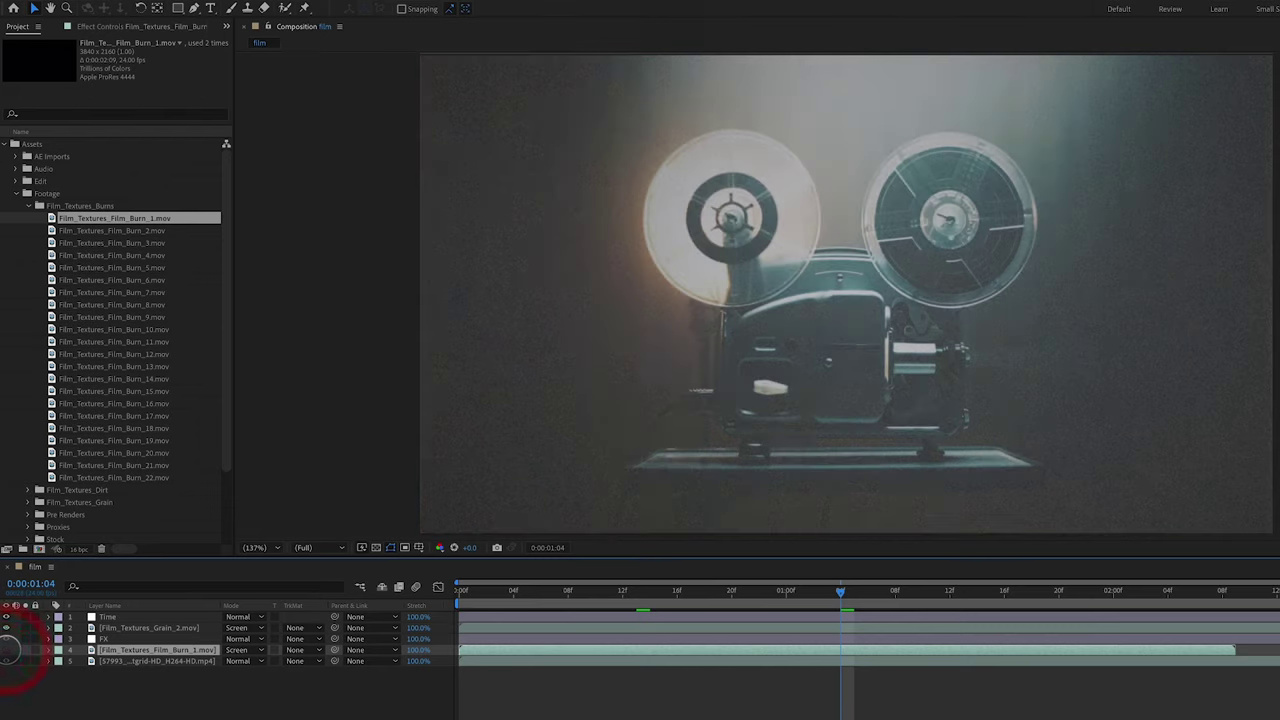
# Add Film_Textures_Dirt_4.mov at 75% scale in Screen mode and solo it
pyautogui.click(28, 205)
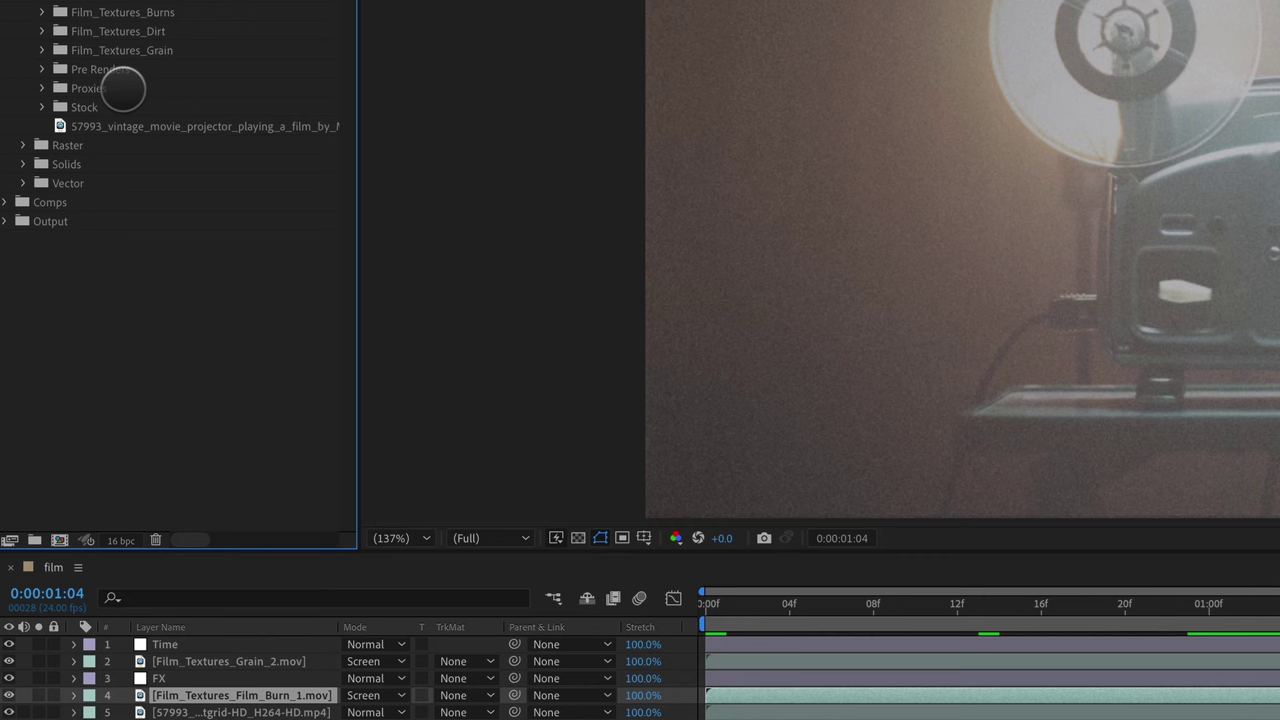
pyautogui.click(40, 31)
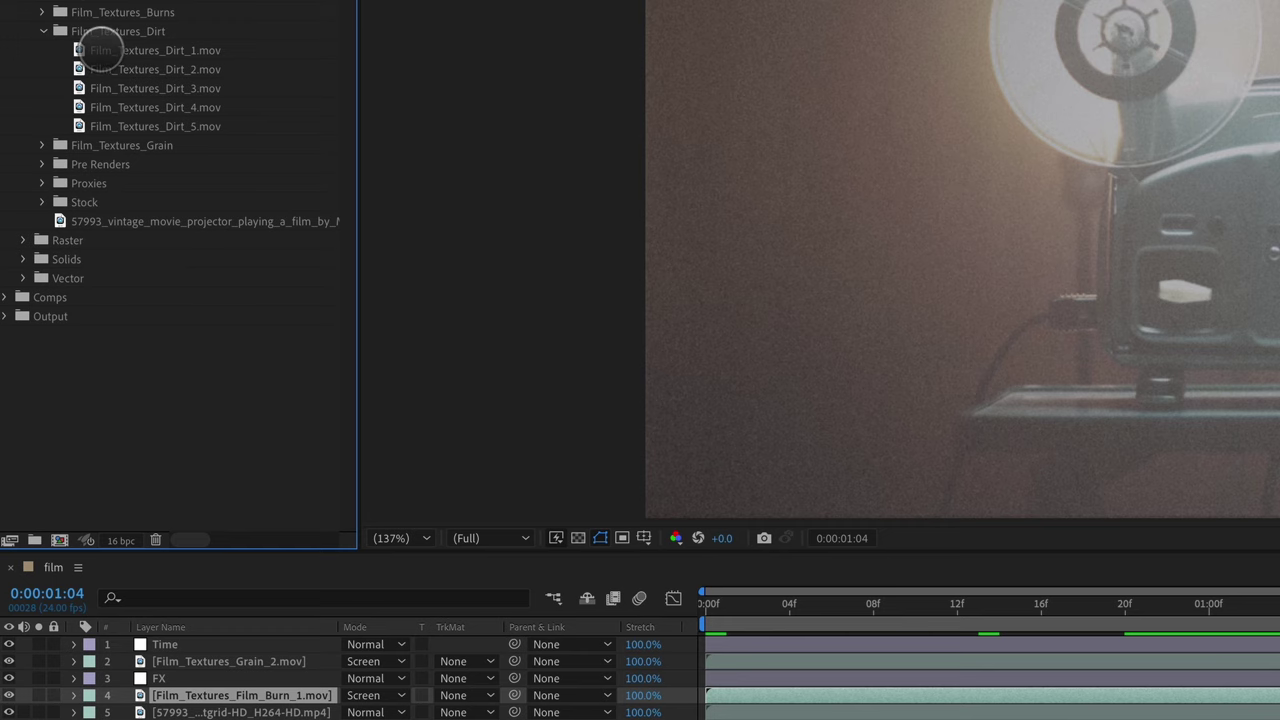
pyautogui.moveTo(112, 106); pyautogui.dragTo(168, 698)
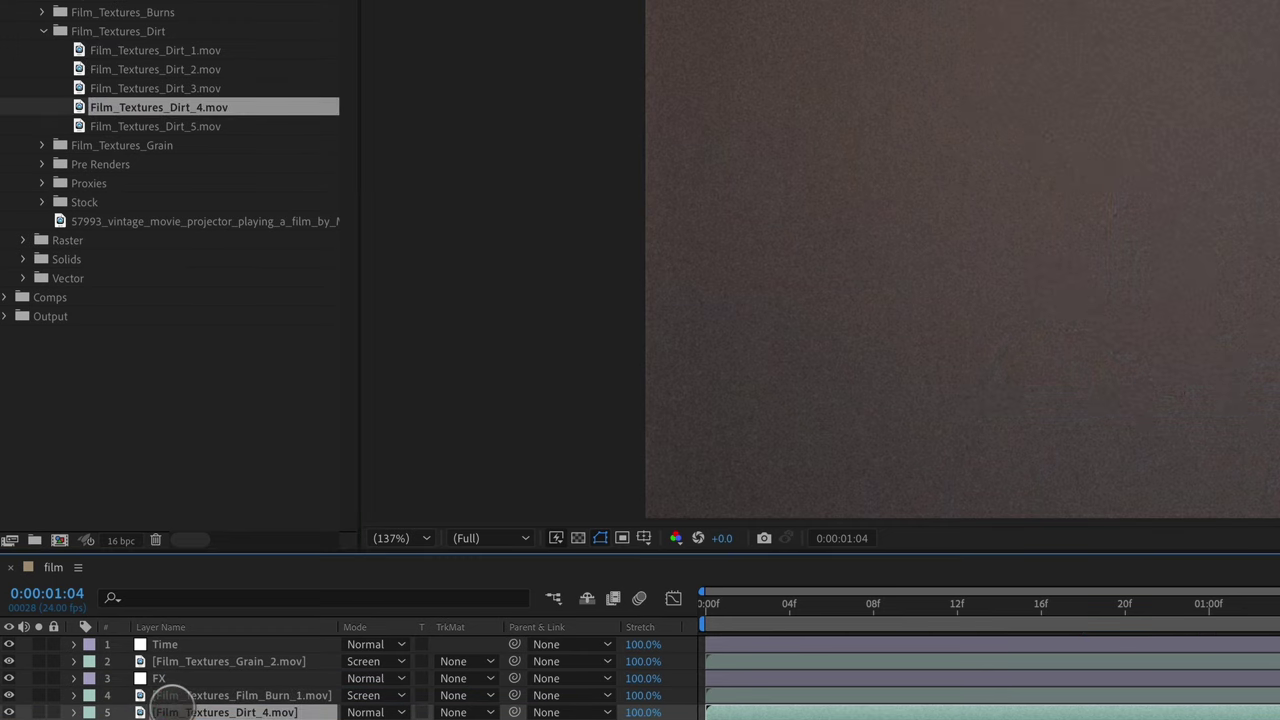
pyautogui.press('s')
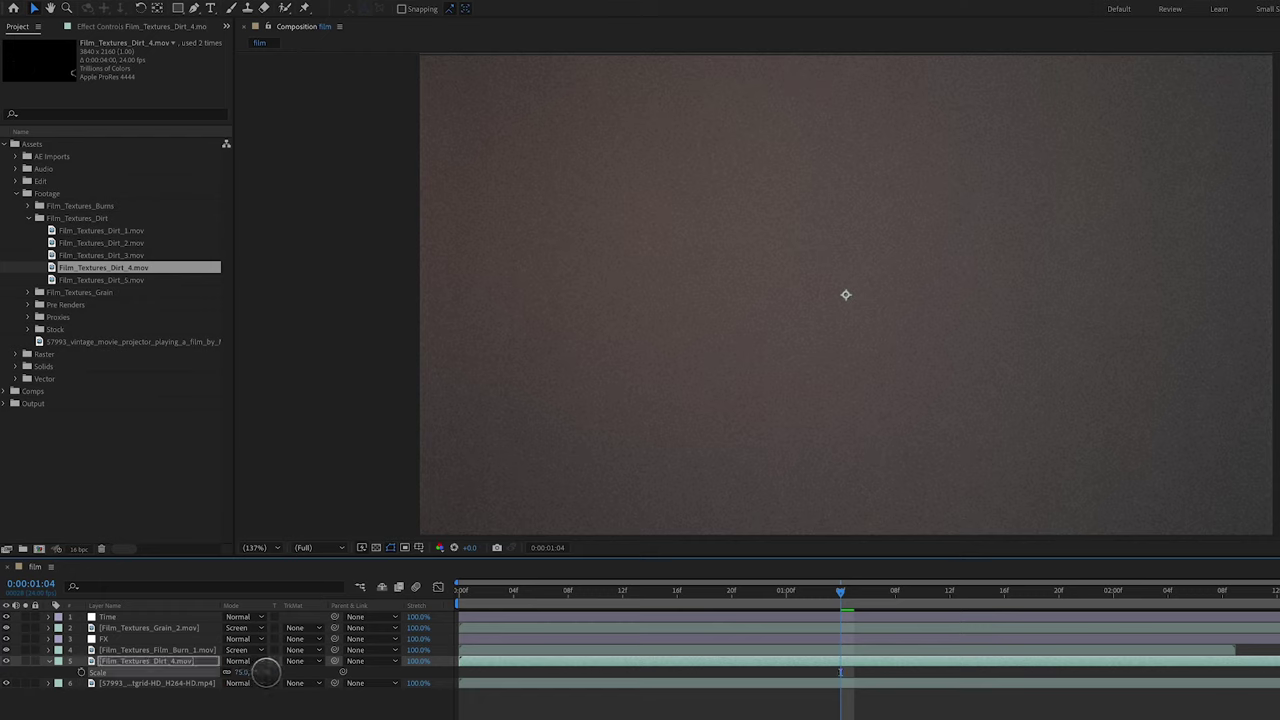
pyautogui.click(236, 661)
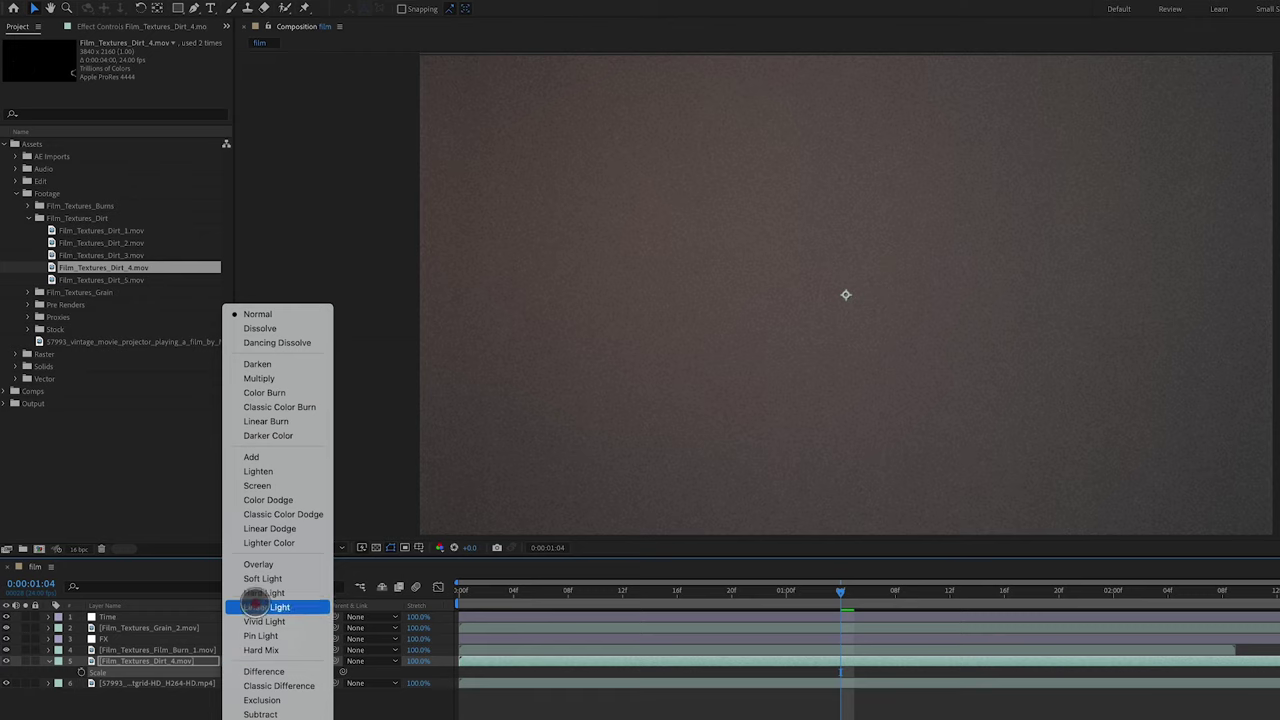
pyautogui.click(266, 484)
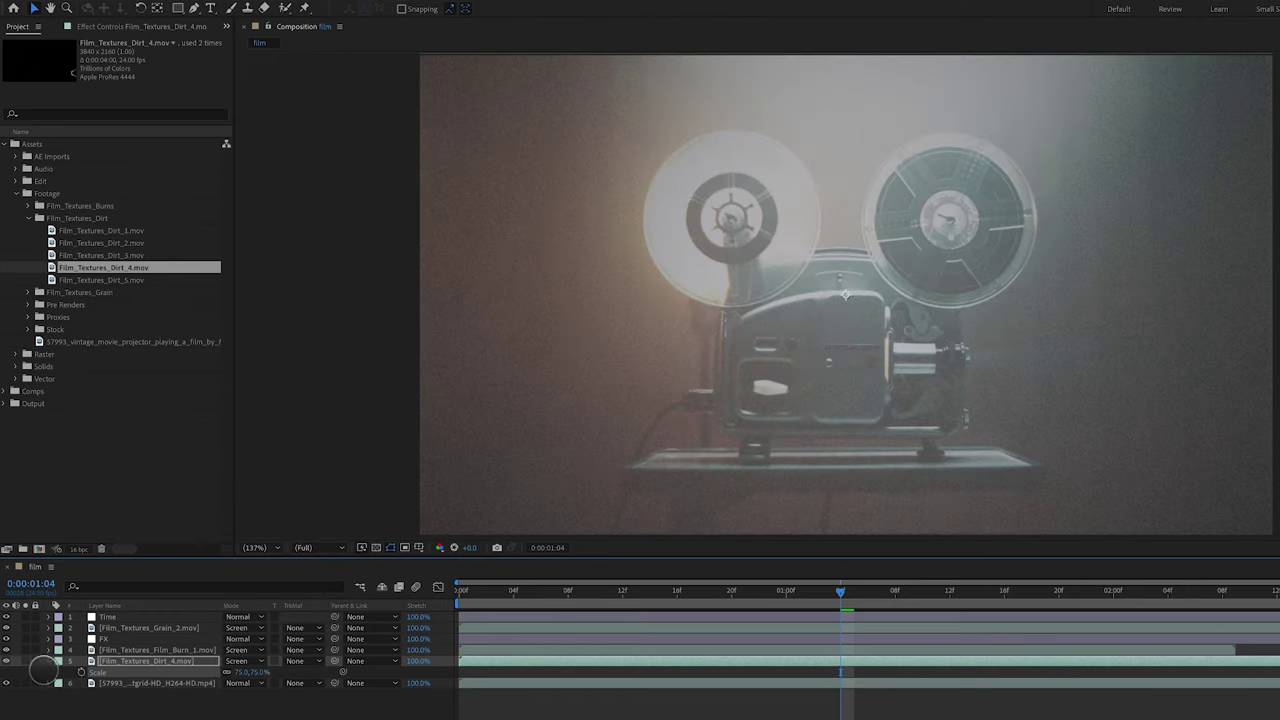
pyautogui.click(26, 661)
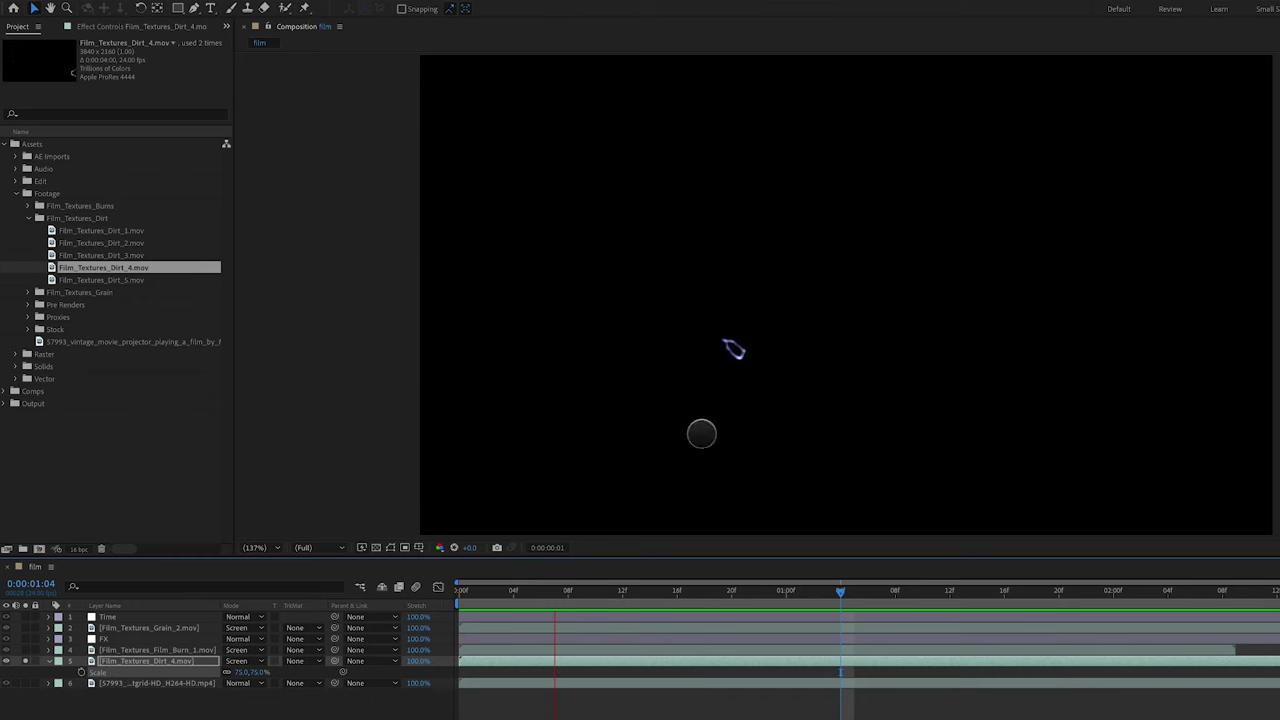
# Add Hue/Saturation to the Film_Textures_Dirt_4.mov layer and set Master Saturation to -50
pyautogui.click(262, 2)
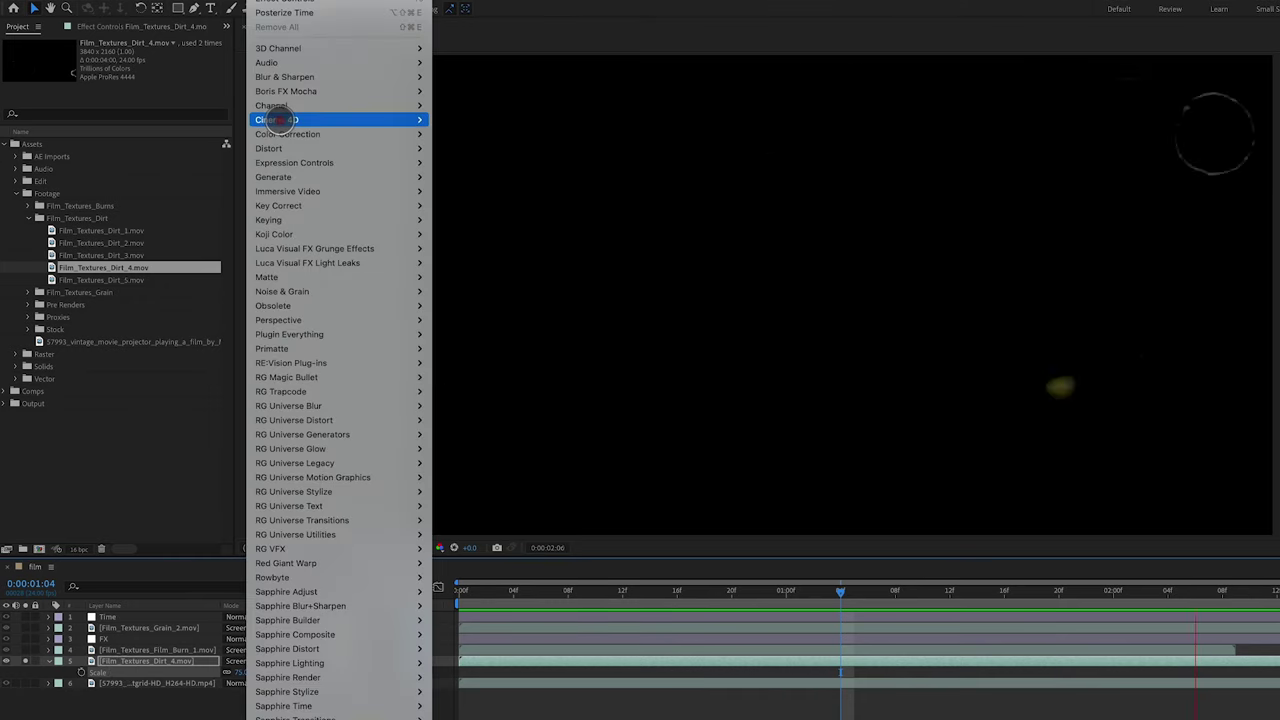
pyautogui.moveTo(286, 119)
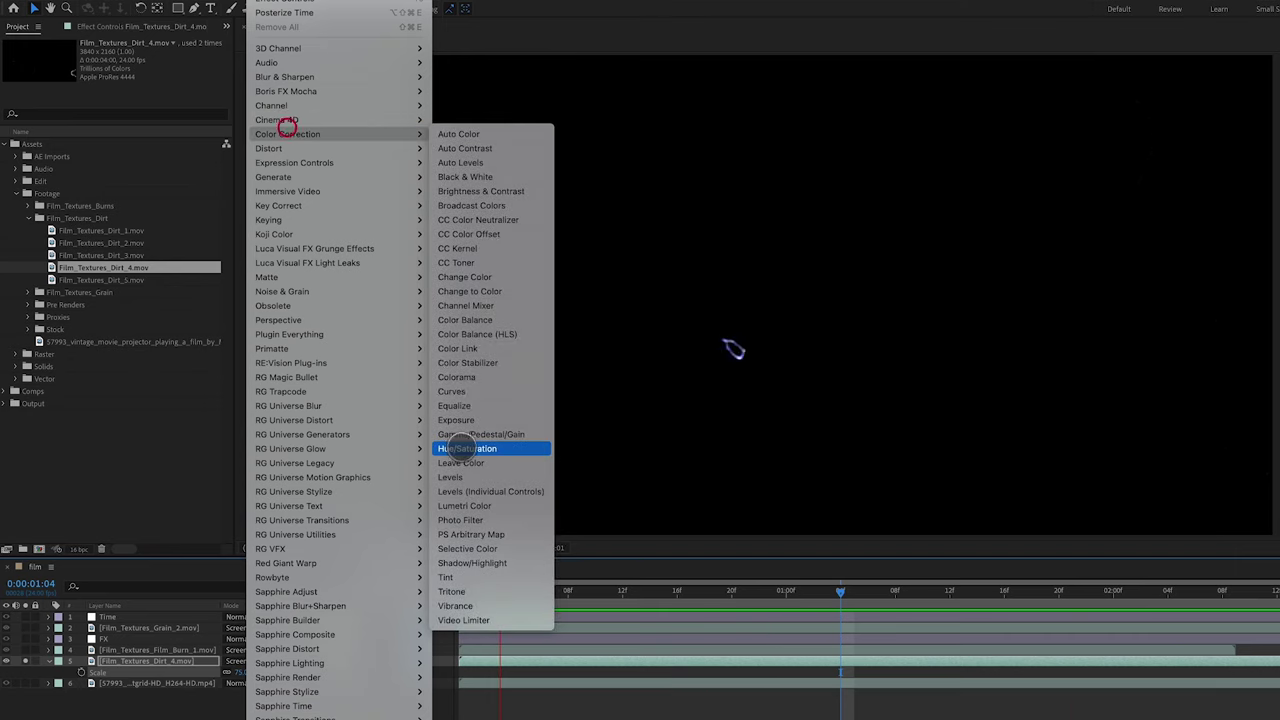
pyautogui.click(466, 448)
pyautogui.click(134, 155)
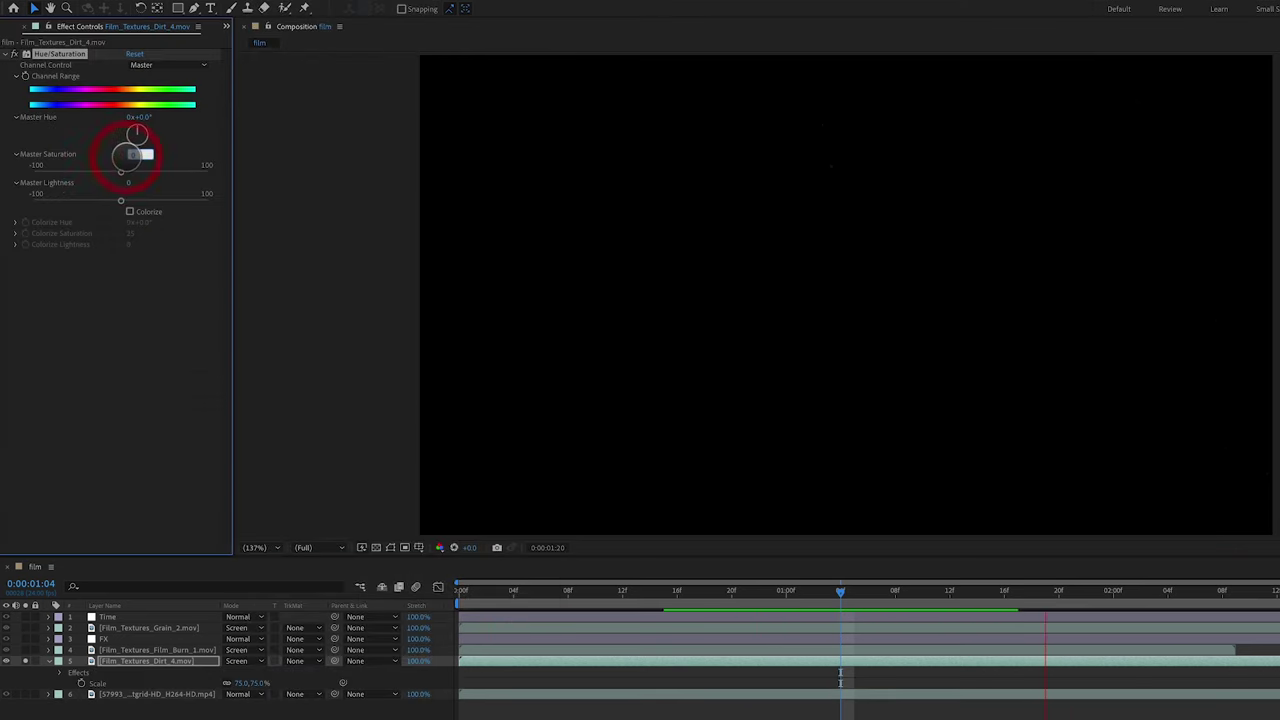
pyautogui.press('Return')
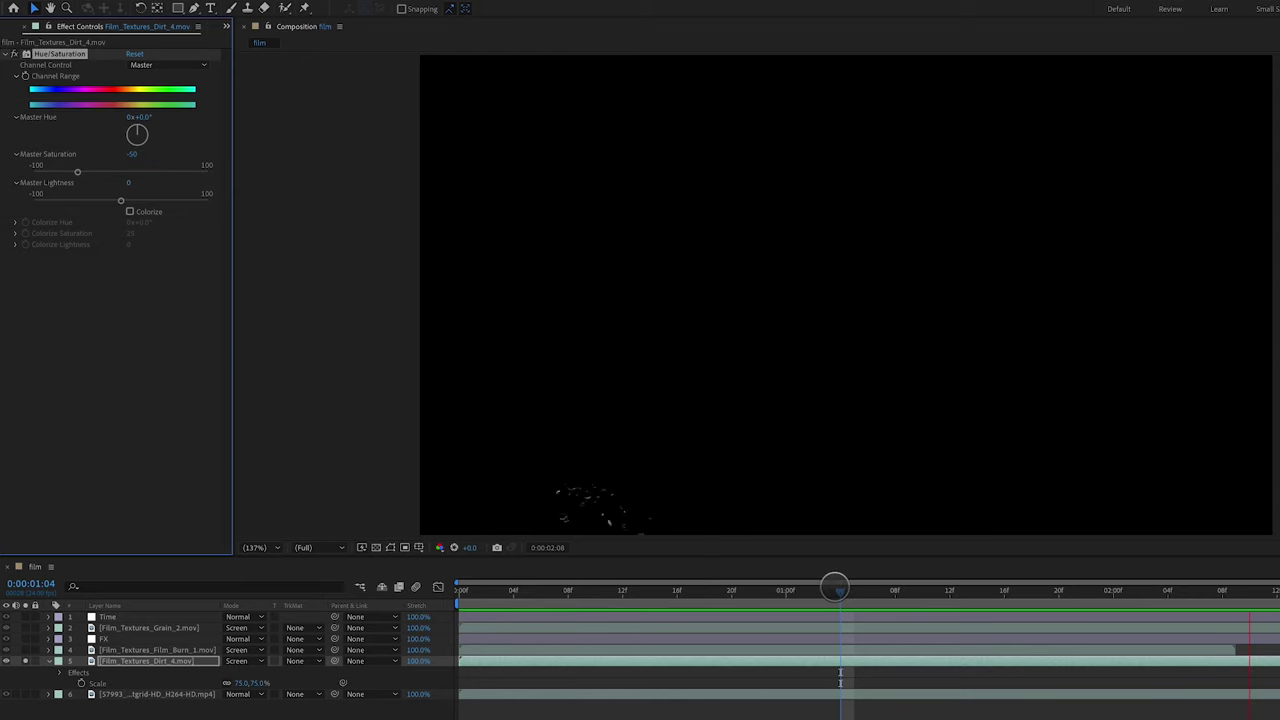
pyautogui.moveTo(840, 590); pyautogui.dragTo(827, 590)
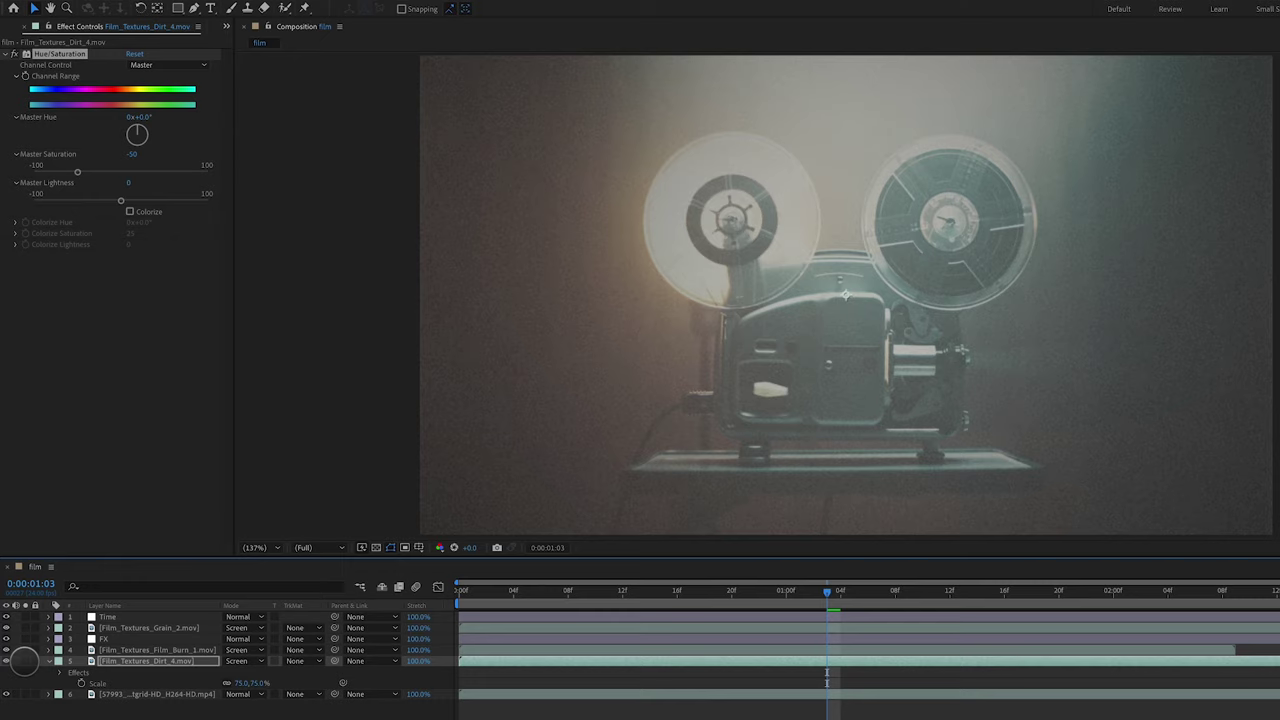